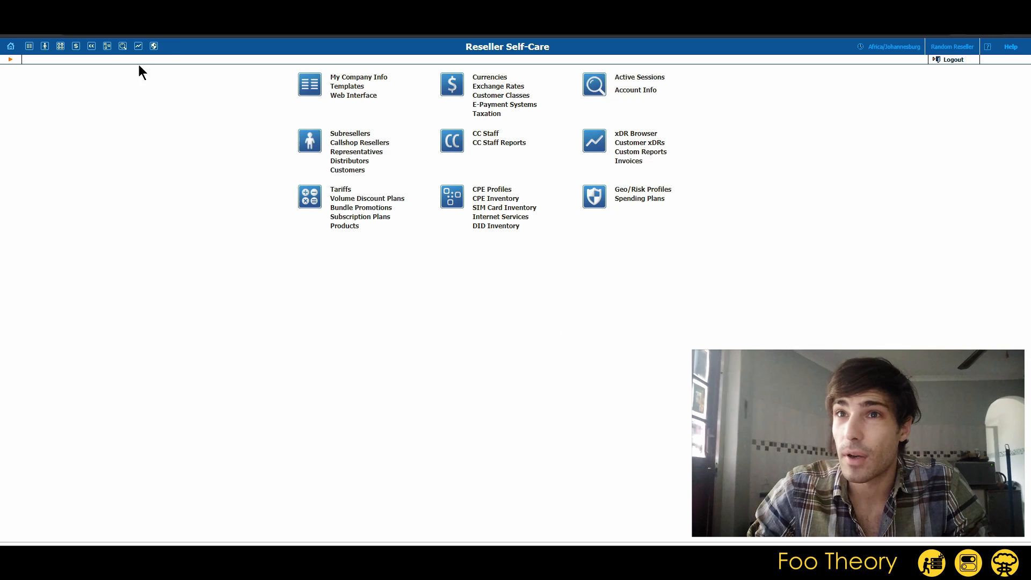
# Go to the Customers list from the reseller home and start adding a new customer
pyautogui.click(11, 48)
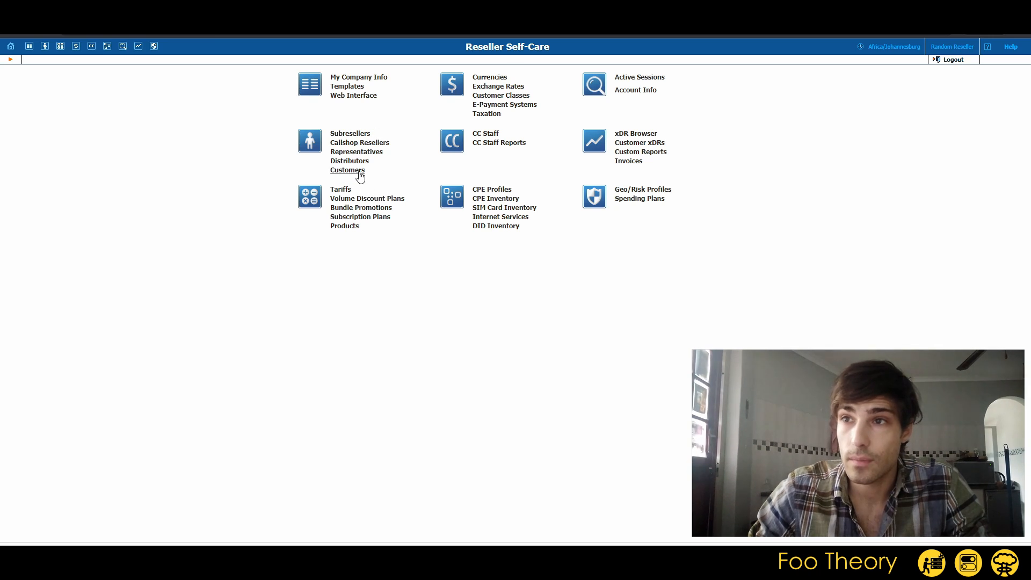
pyautogui.click(338, 171)
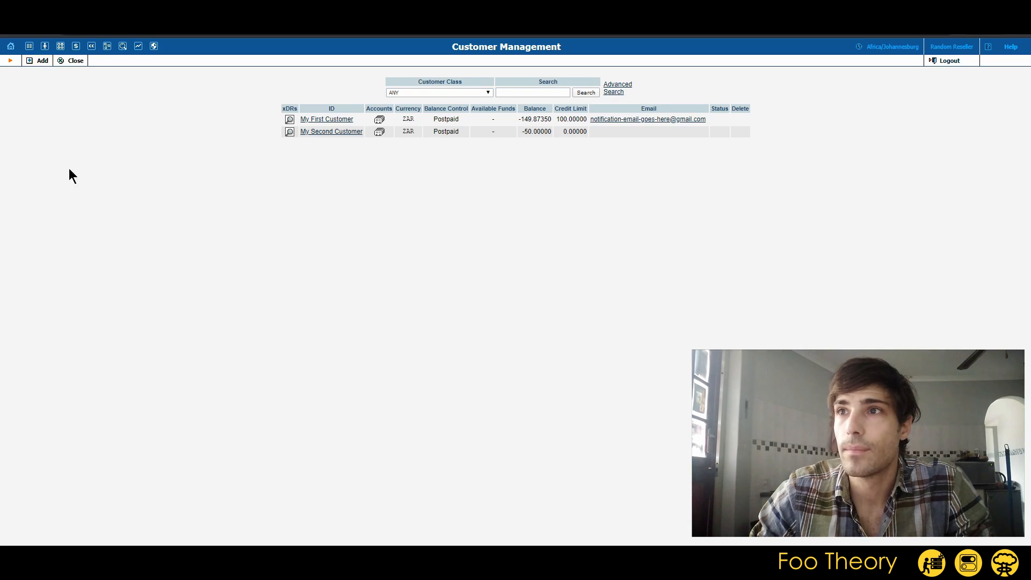
pyautogui.click(41, 60)
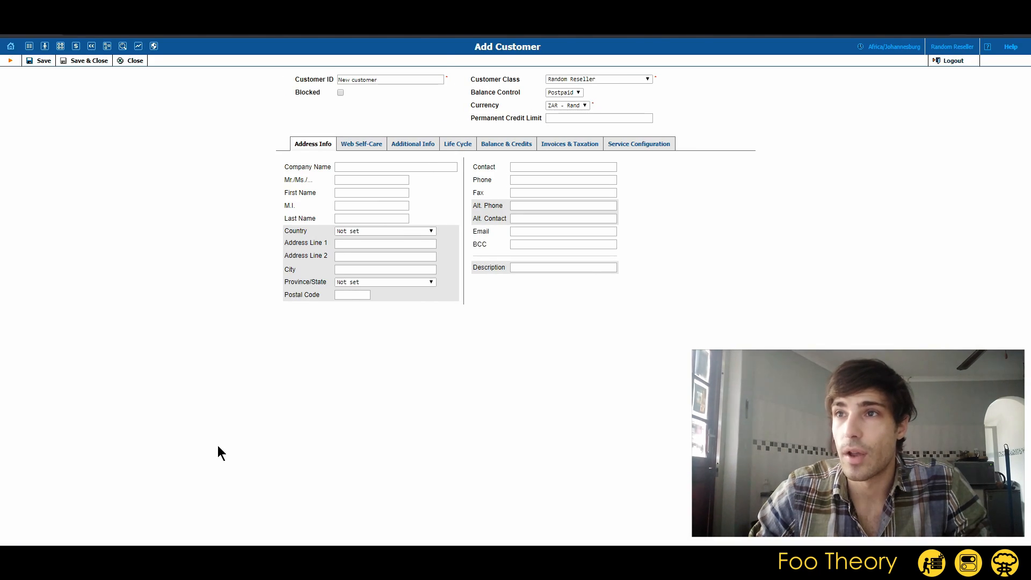
# Replace the default Customer ID with 'My Third Customer' and fill the same Company Name
pyautogui.moveTo(395, 75); pyautogui.dragTo(299, 87)
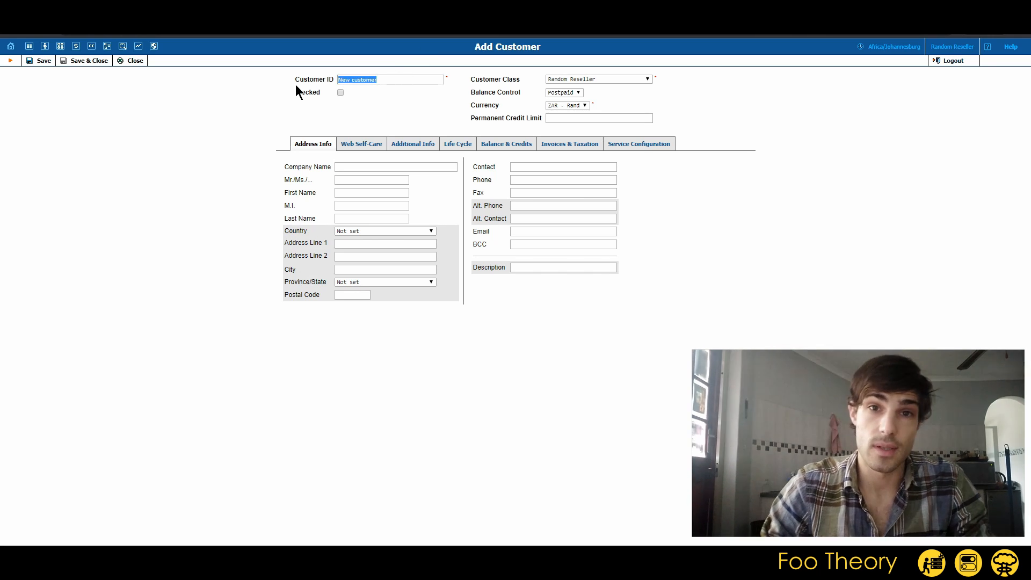
pyautogui.write('My Third ')
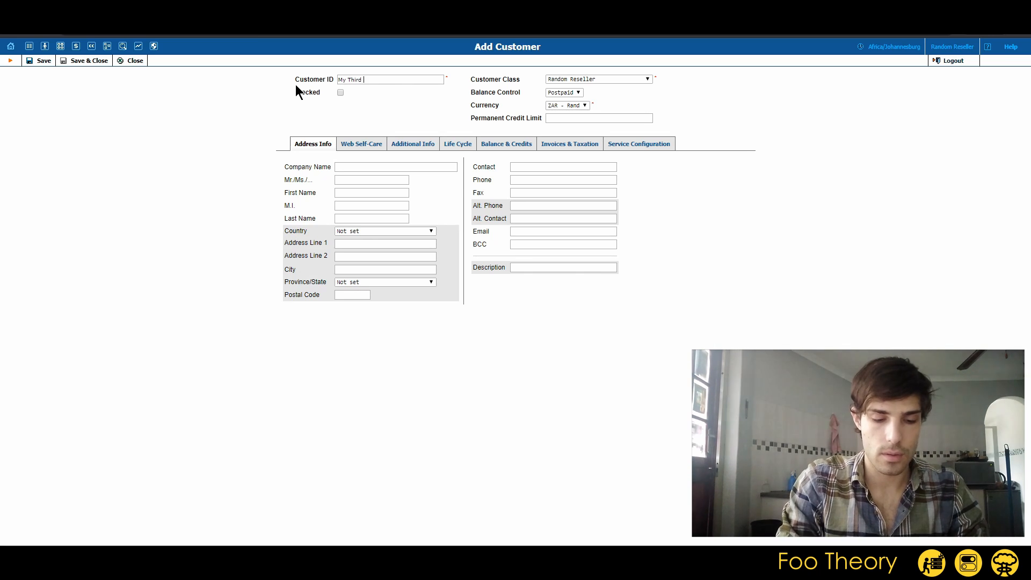
pyautogui.write('Customer')
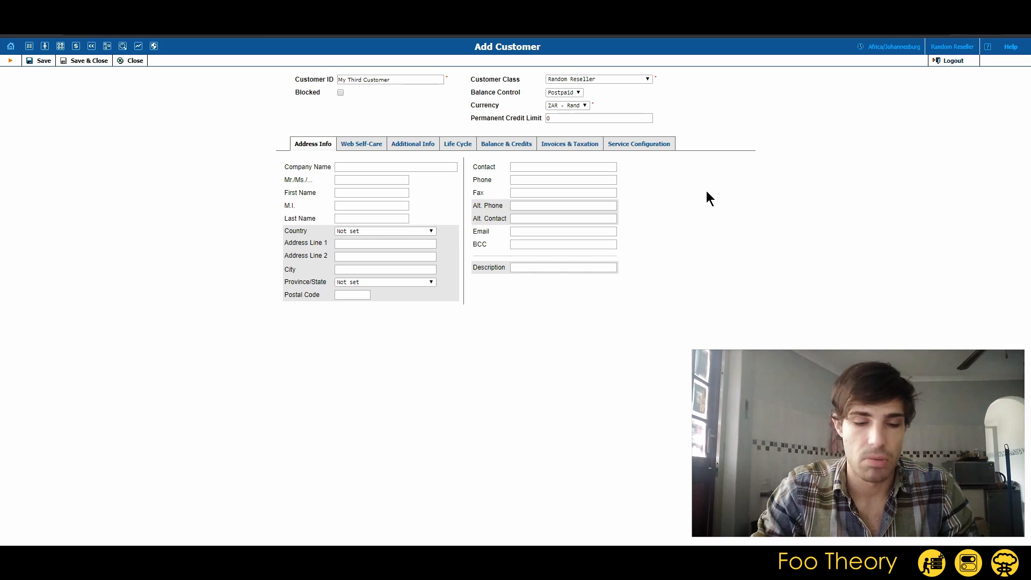
pyautogui.write('My ')
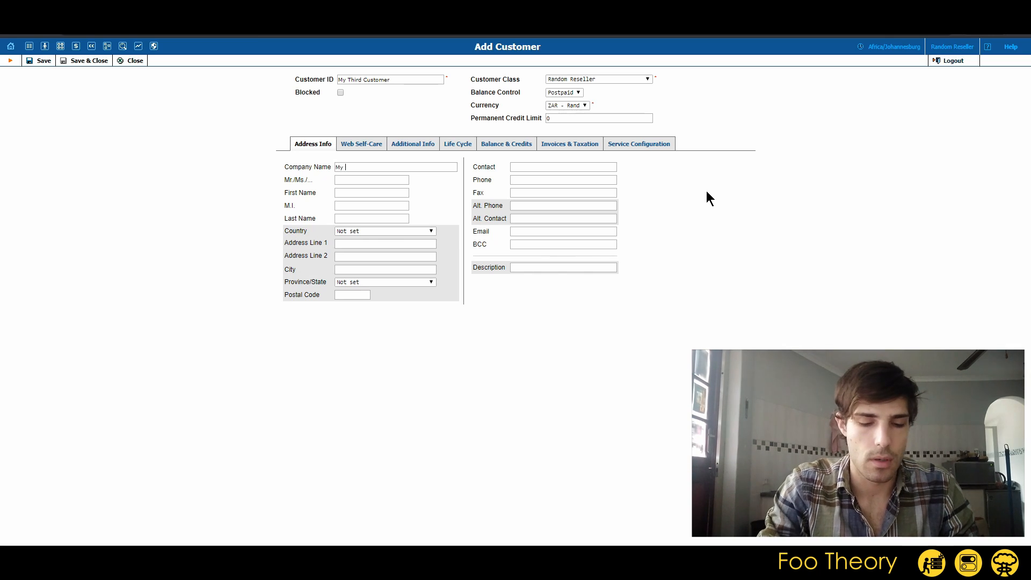
pyautogui.write('Thirdty ')
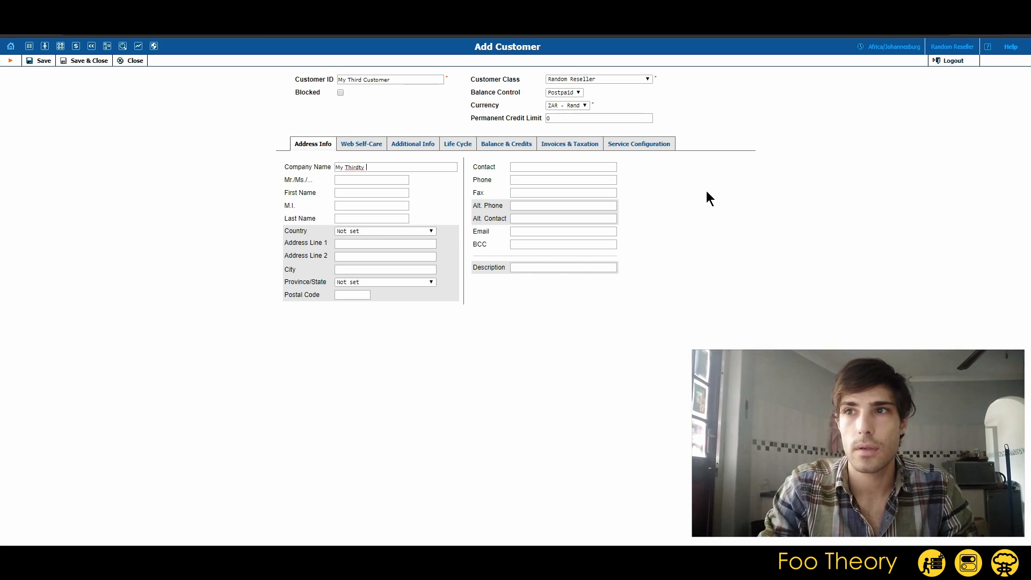
pyautogui.press('BackSpace')
pyautogui.press('BackSpace')
pyautogui.press('BackSpace')
pyautogui.write(' Customer')
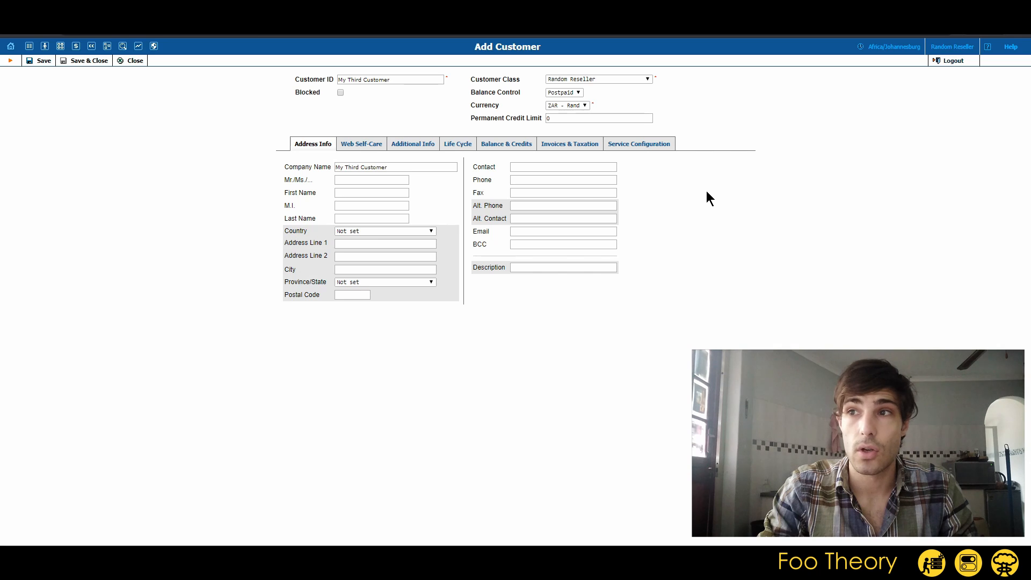
pyautogui.press('Tab')
pyautogui.press('Tab')
# Enter two comma-separated e-mail addresses for the customer and save the new customer
pyautogui.click(530, 231)
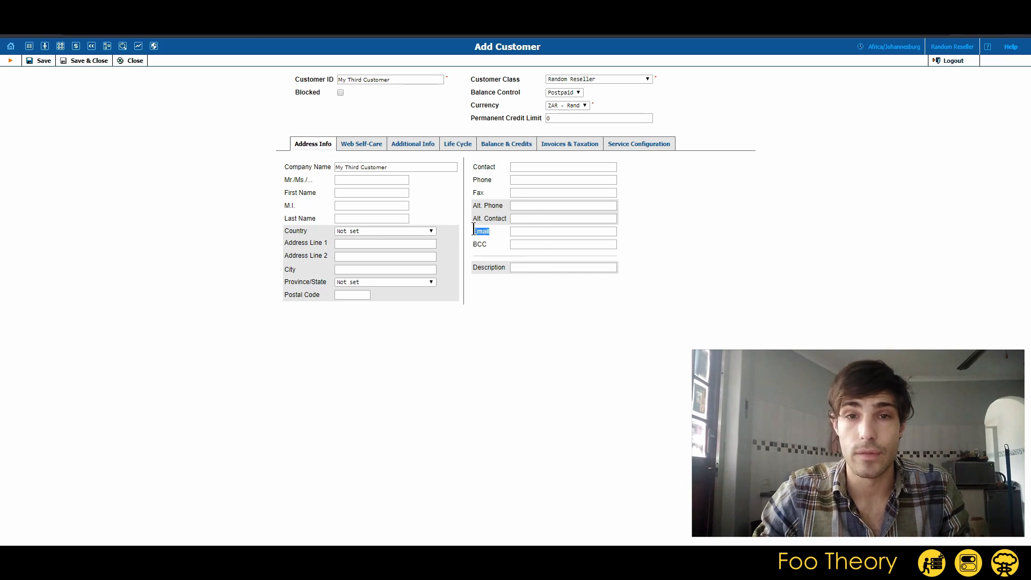
pyautogui.click(533, 232)
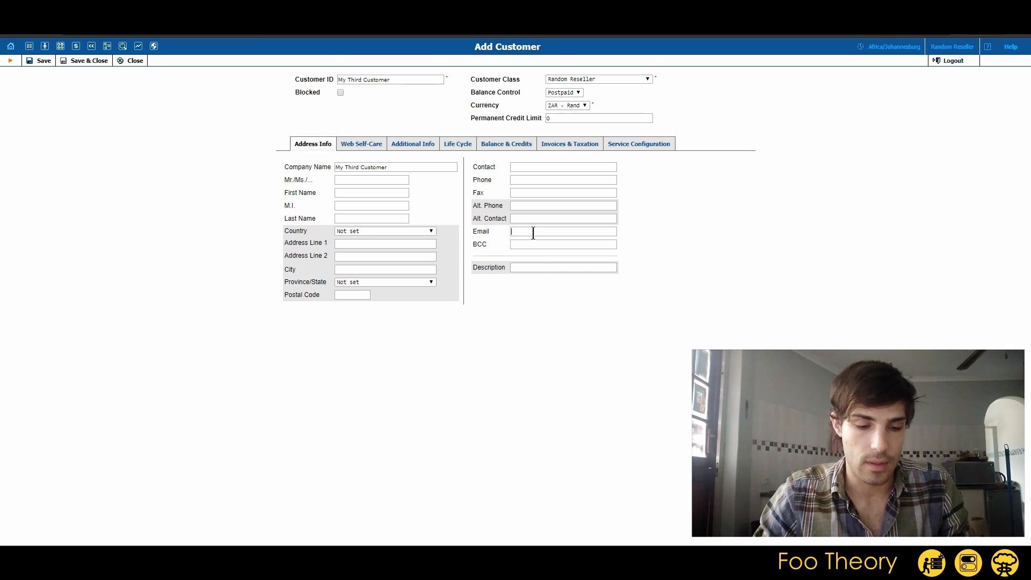
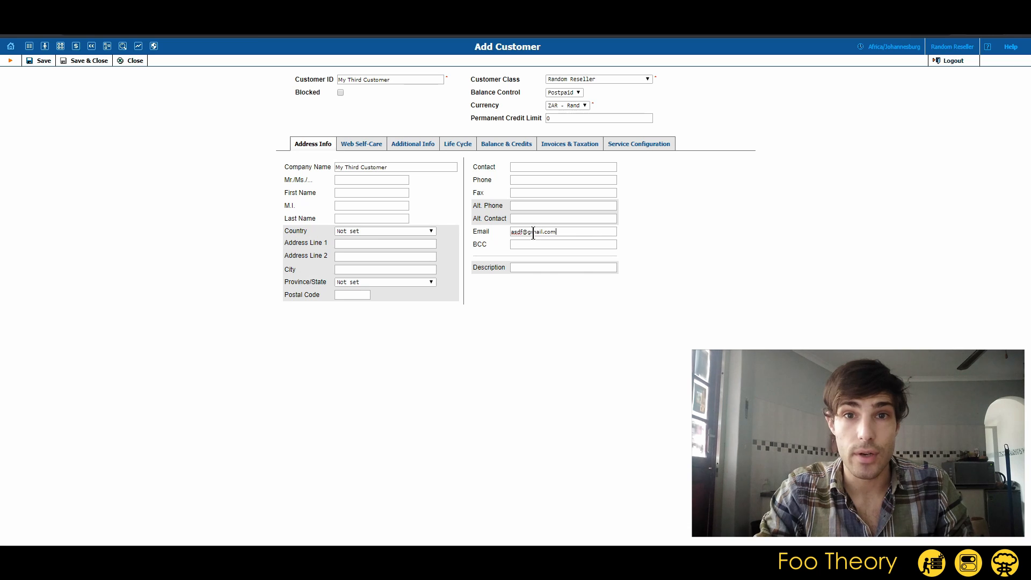
pyautogui.write(',')
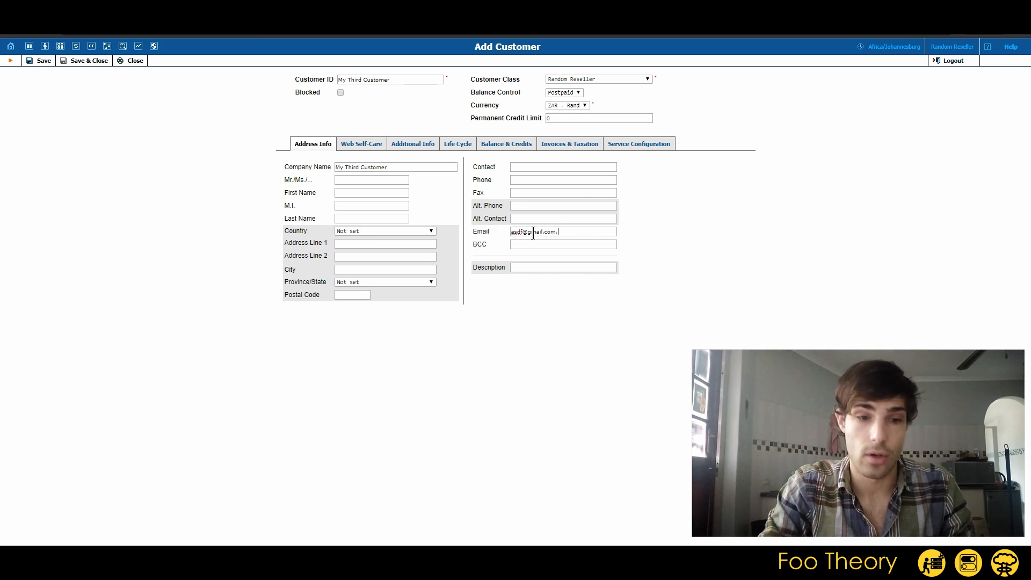
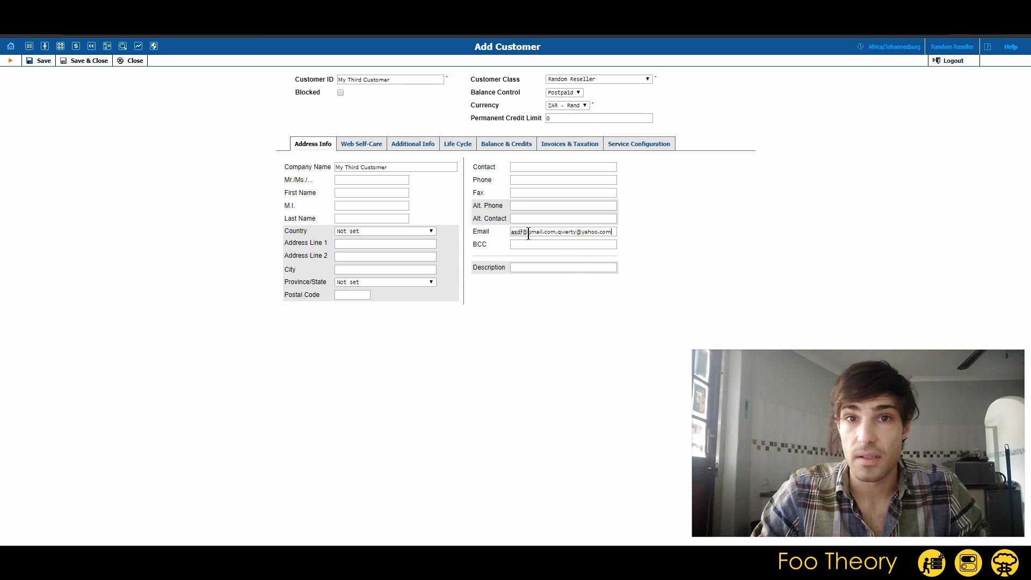
pyautogui.click(38, 60)
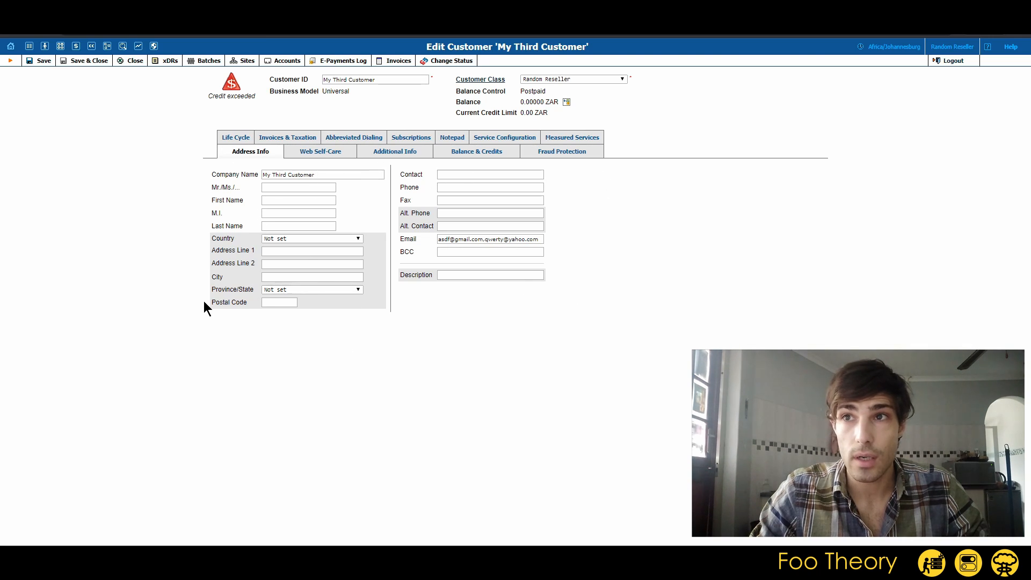
# Highlight the saved customer ID 'My Third Customer' on its Edit Customer page
pyautogui.moveTo(390, 80); pyautogui.dragTo(295, 83)
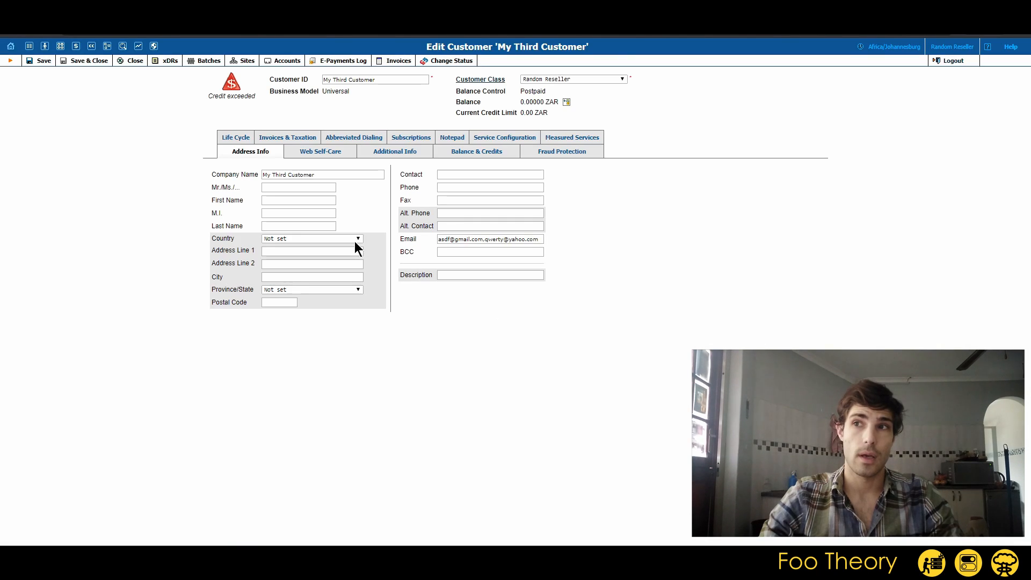
# Open the accounts list of My Third Customer and start a new account
pyautogui.click(279, 62)
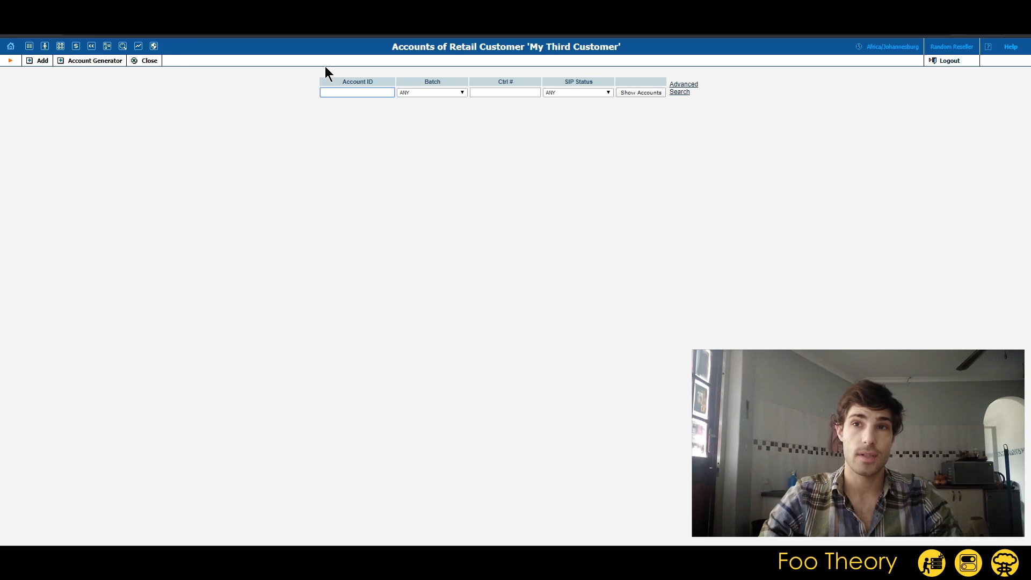
pyautogui.moveTo(45, 49)
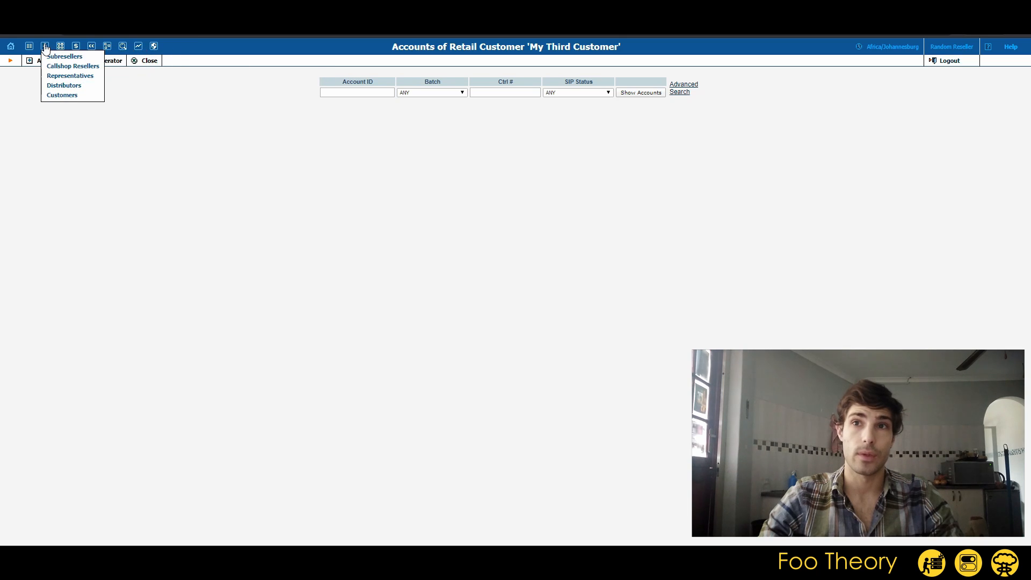
pyautogui.click(60, 96)
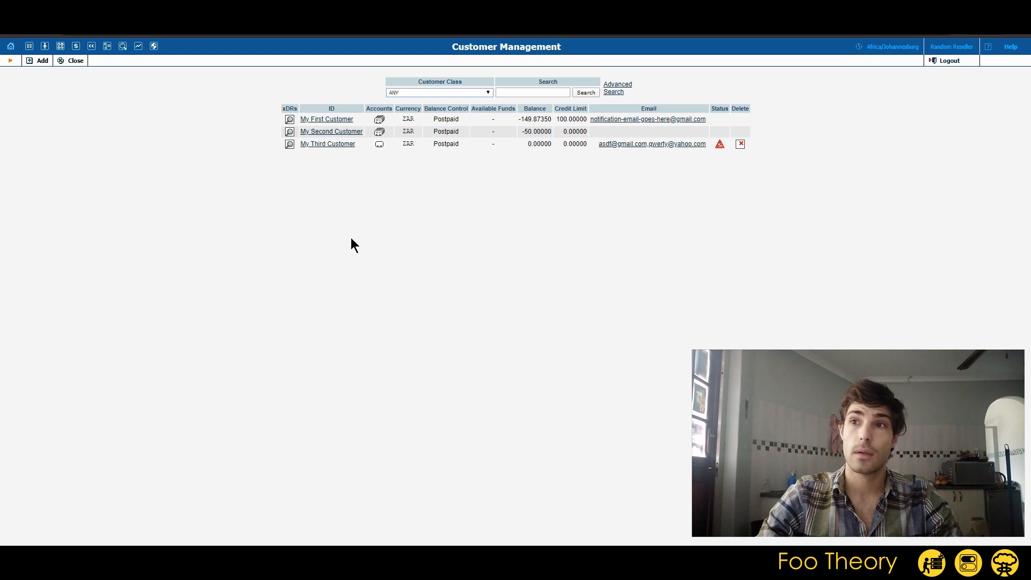
pyautogui.click(379, 144)
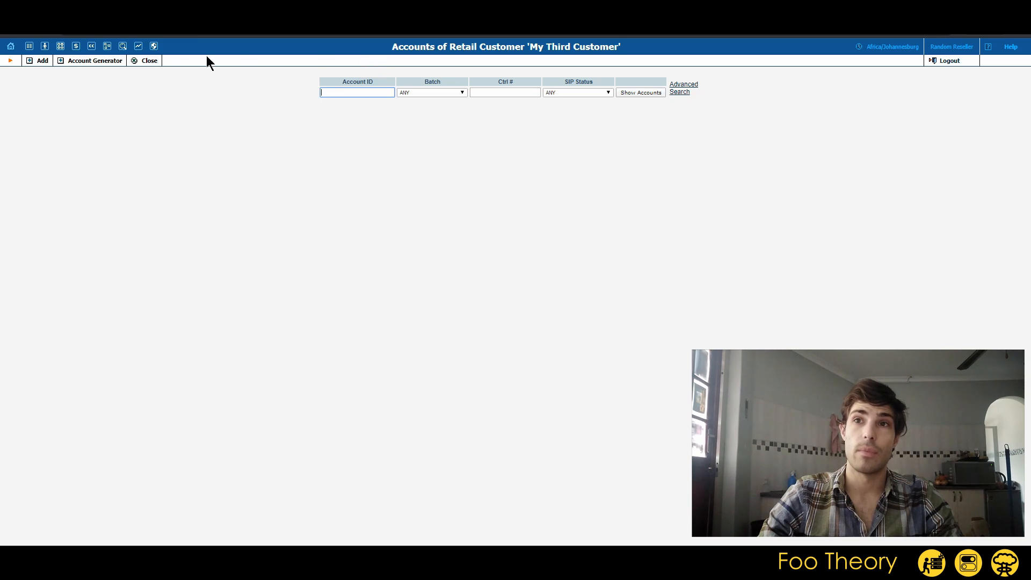
pyautogui.click(34, 64)
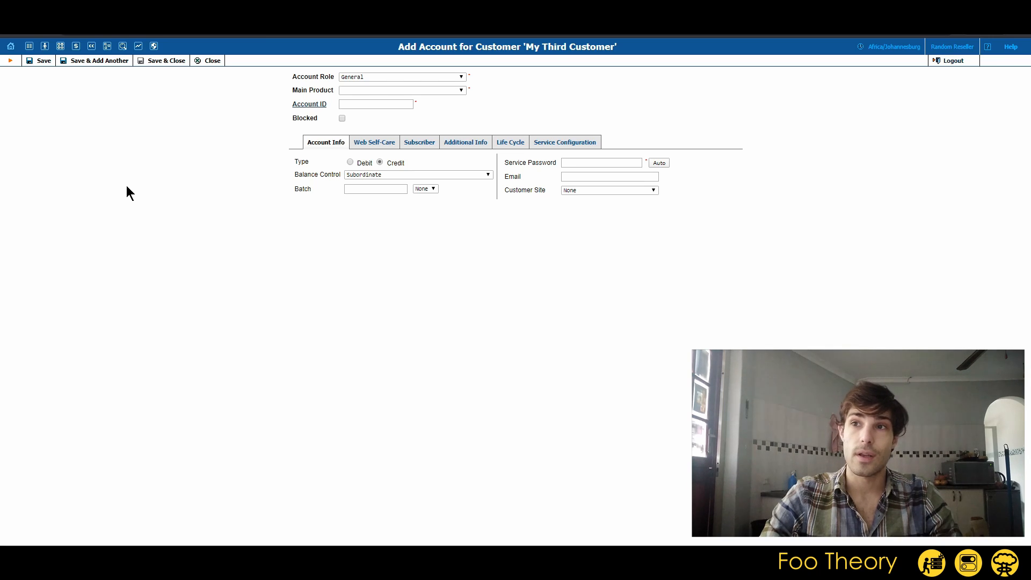
# Keep General as the account role and list the available main products
pyautogui.click(360, 76)
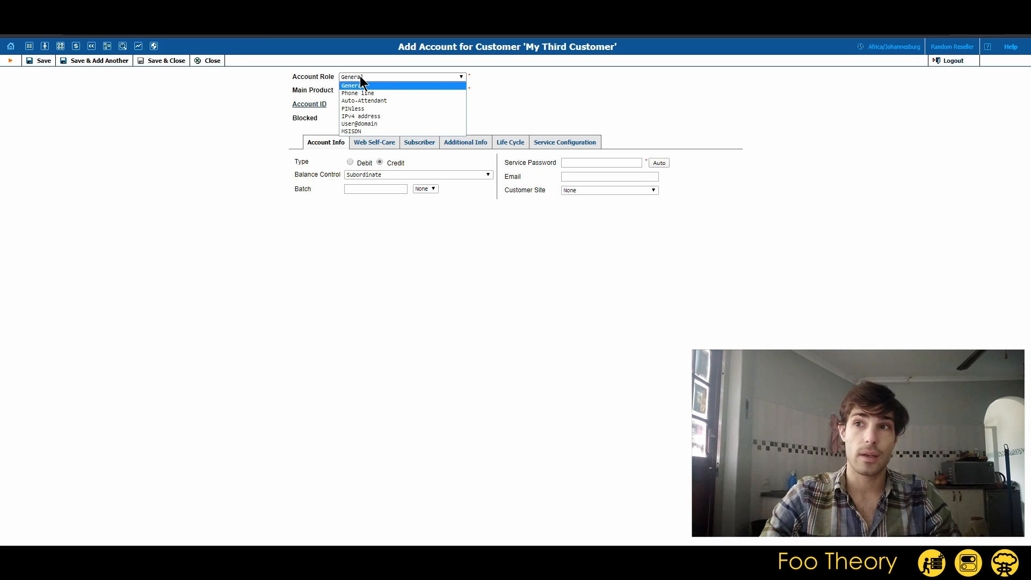
pyautogui.click(354, 85)
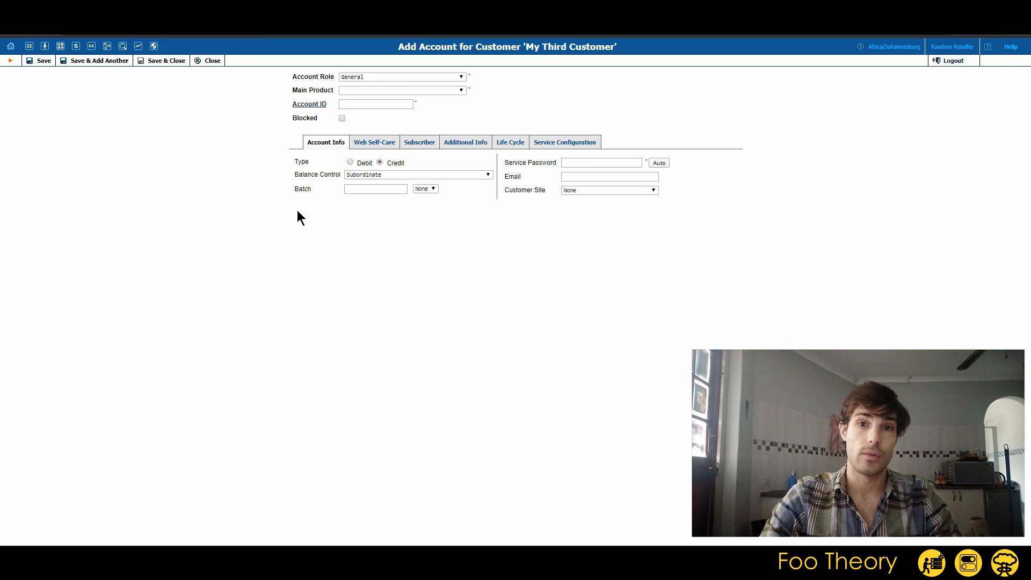
pyautogui.click(351, 90)
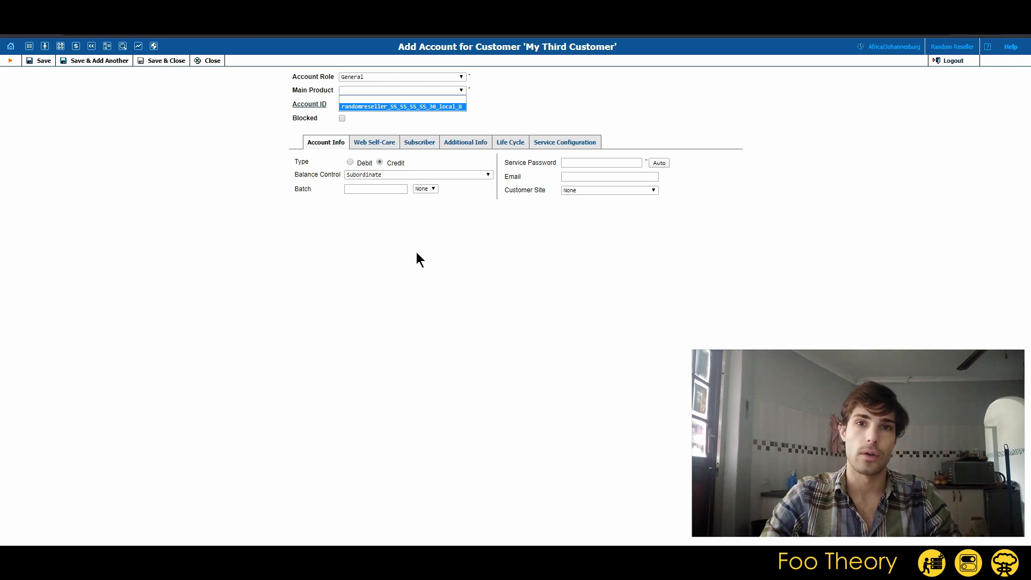
# Choose main product randomreseller_55_55_55_30_local_B, auto-generate the service password, and enter a temporary Account ID
pyautogui.click(408, 102)
pyautogui.click(405, 90)
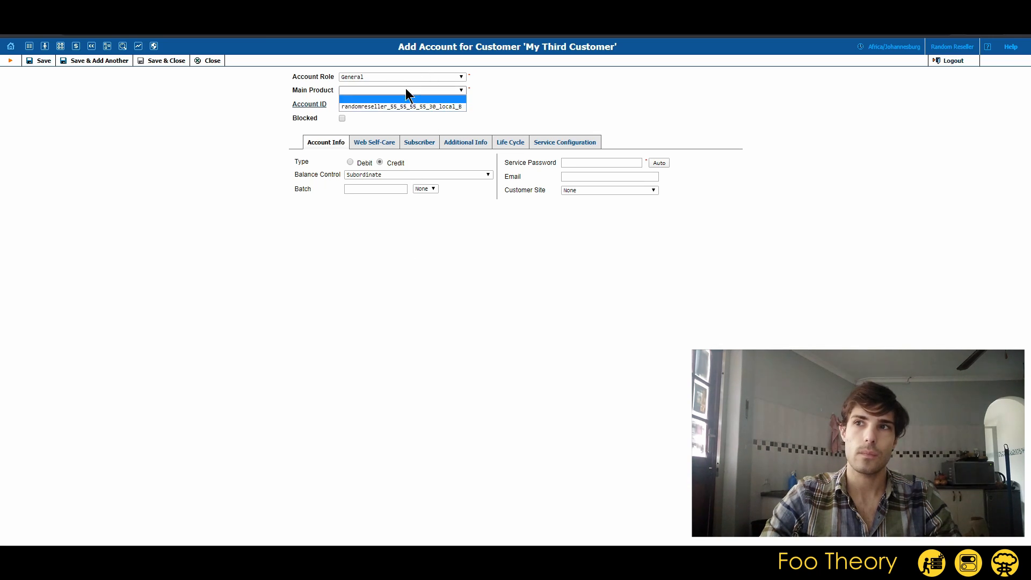
pyautogui.click(405, 107)
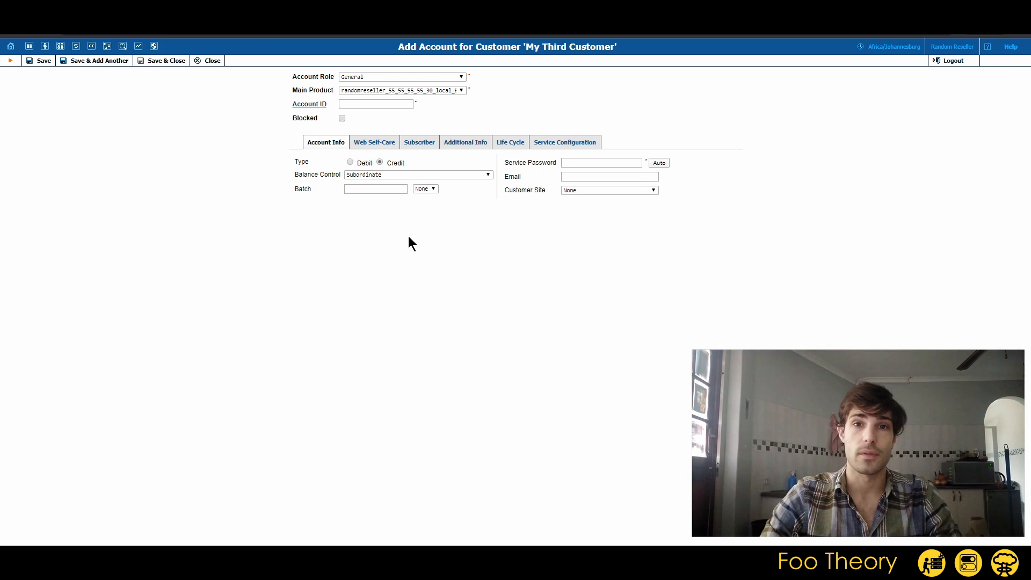
pyautogui.click(382, 104)
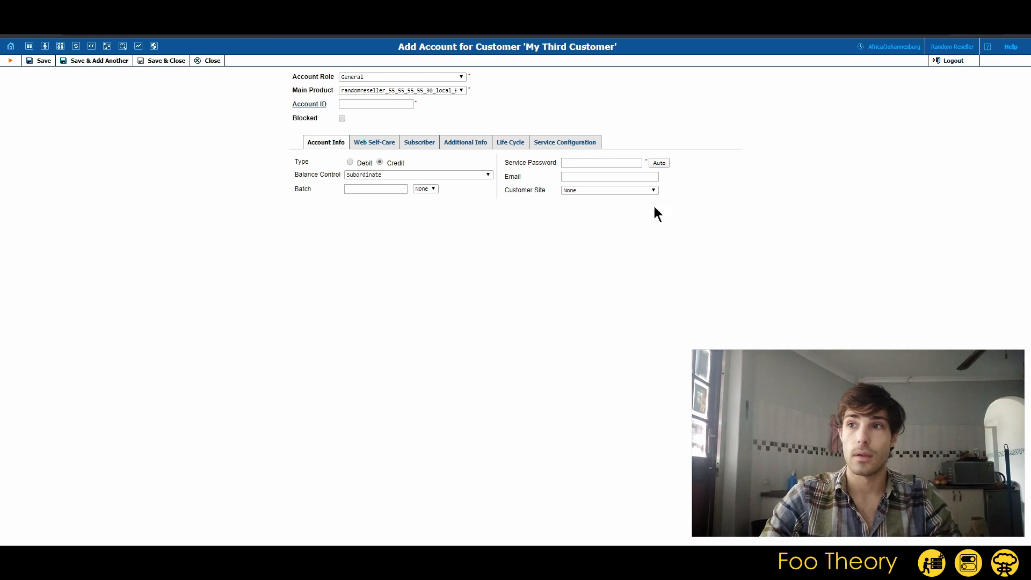
pyautogui.click(662, 163)
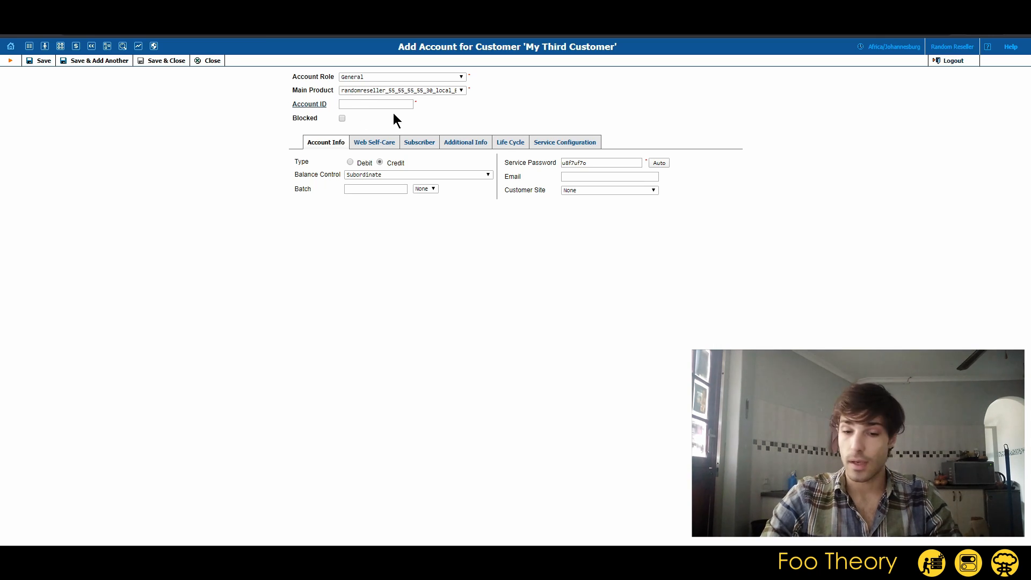
pyautogui.write('amsgvdjkakhdagsdjksg')
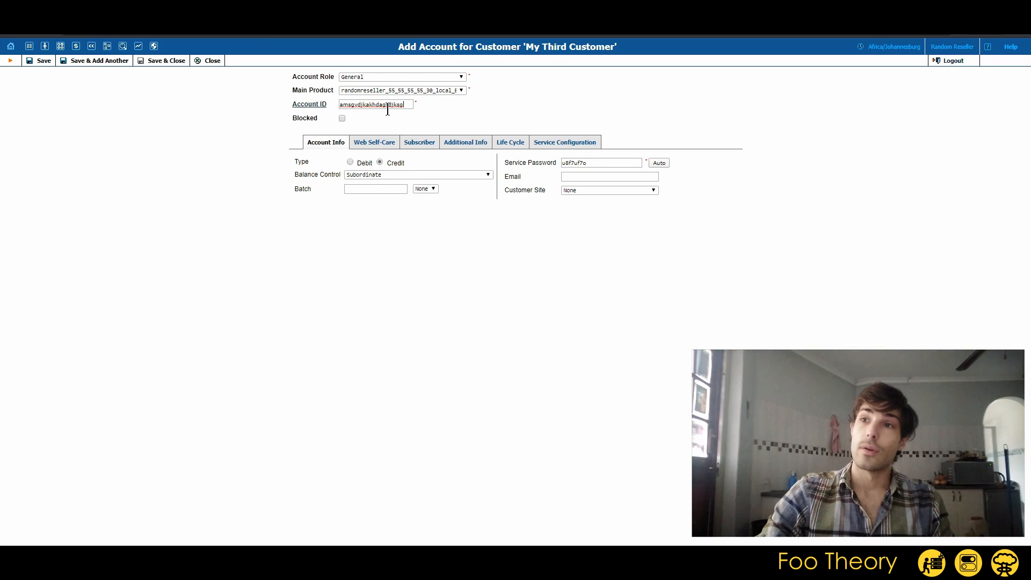
# Clear the temporary Account ID from the new account form
pyautogui.doubleClick(388, 106)
pyautogui.press('BackSpace')
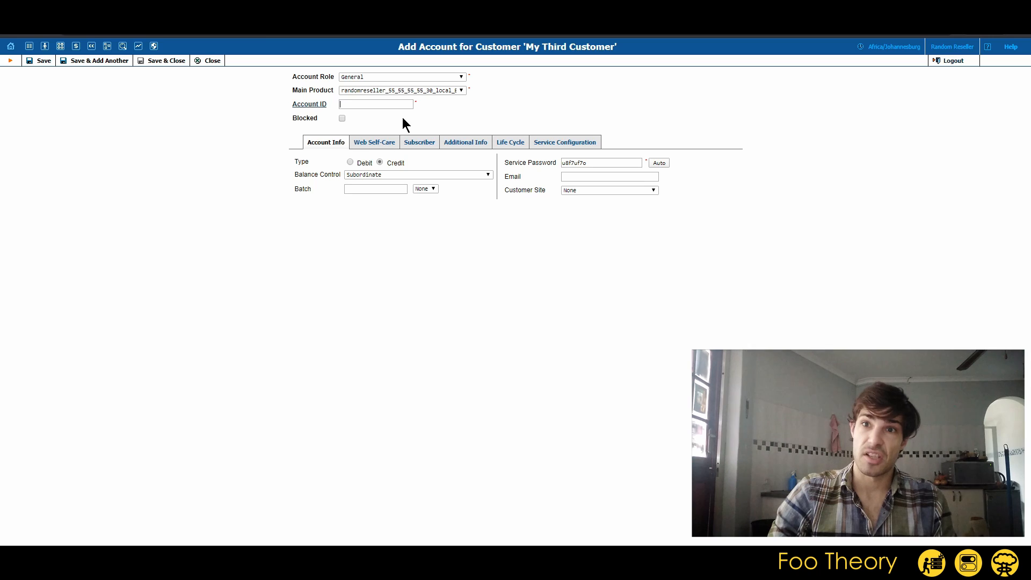
pyautogui.moveTo(109, 47)
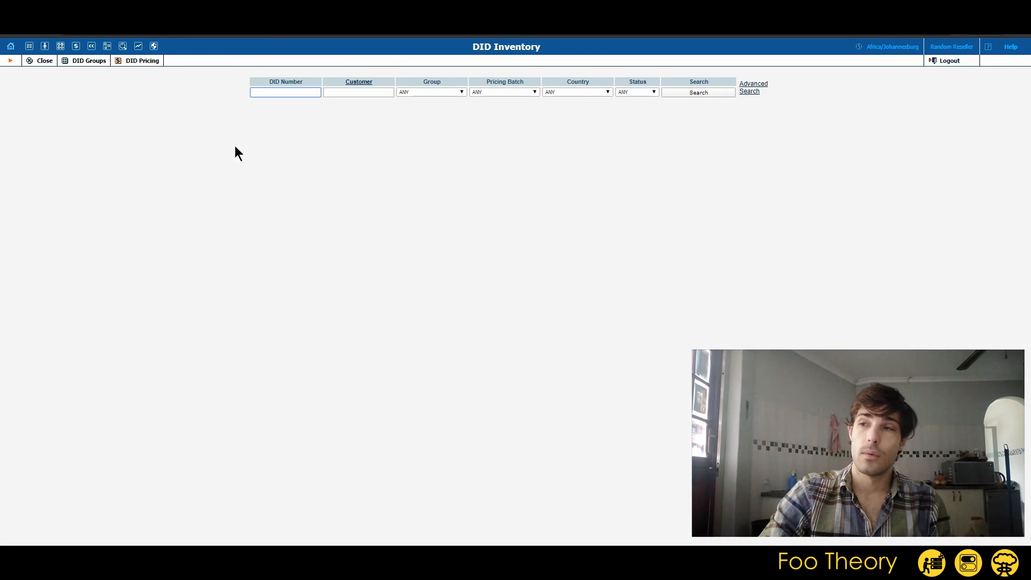
pyautogui.click(695, 90)
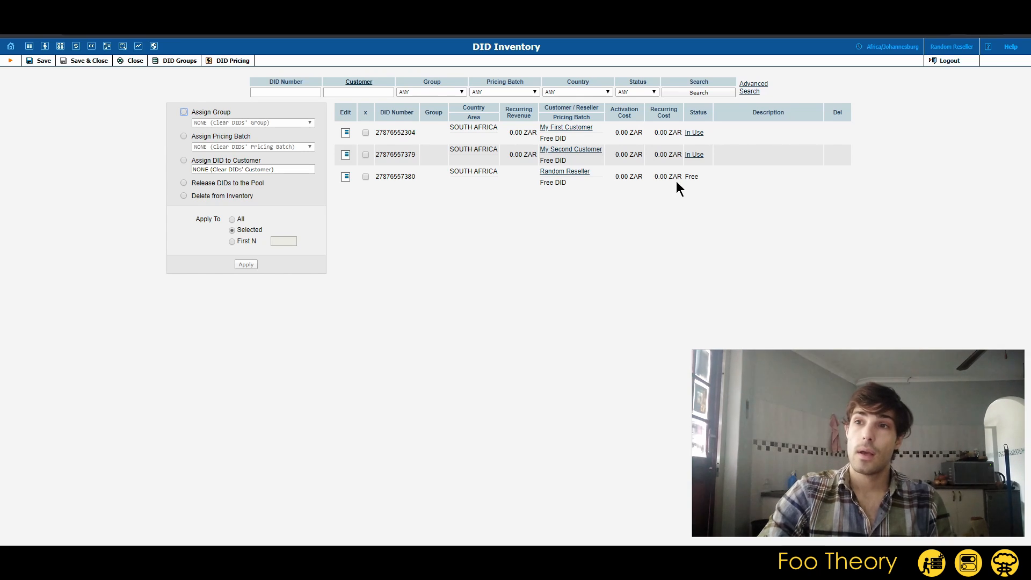
pyautogui.moveTo(711, 133); pyautogui.dragTo(674, 154)
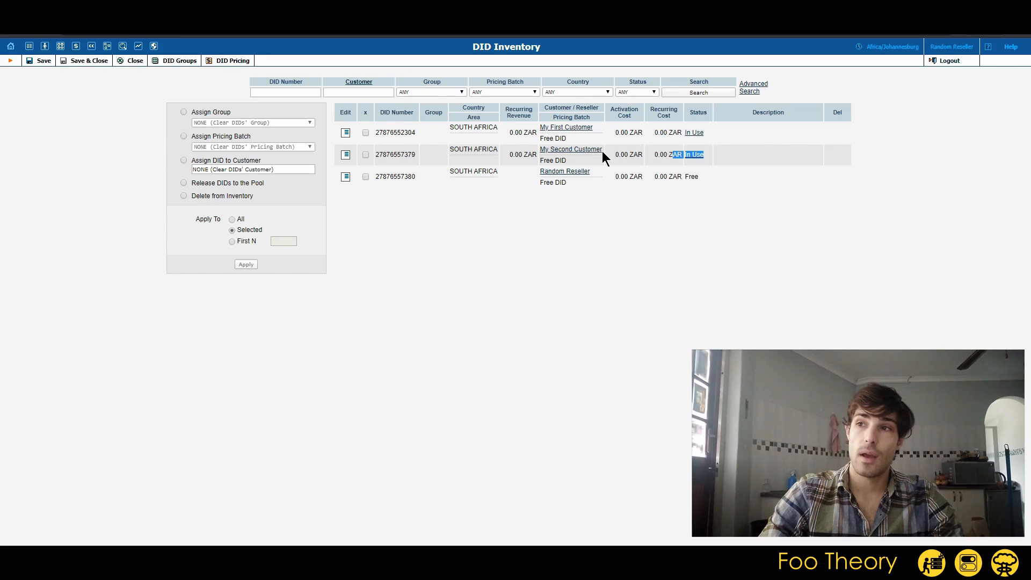
pyautogui.doubleClick(695, 176)
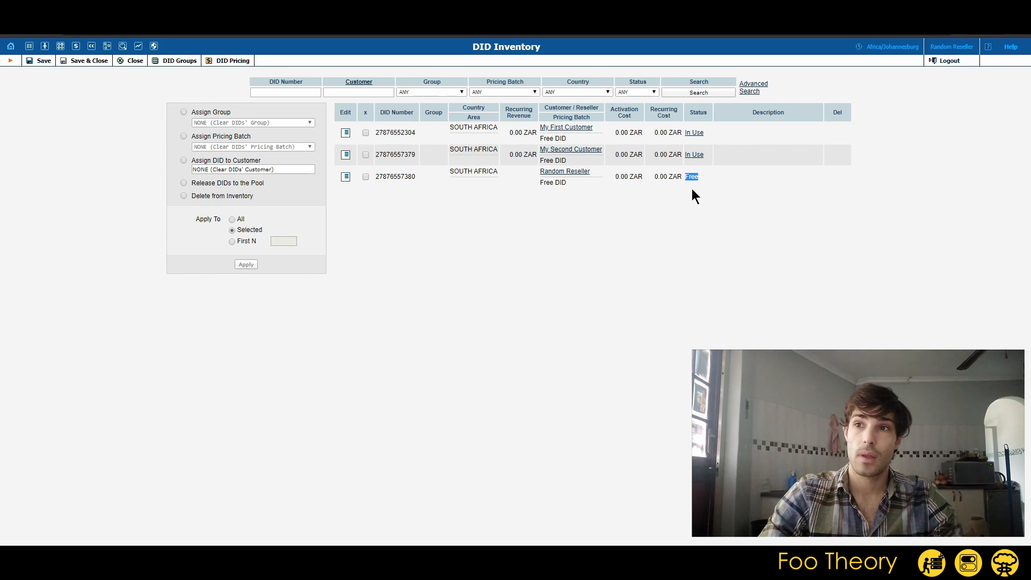
pyautogui.doubleClick(413, 178)
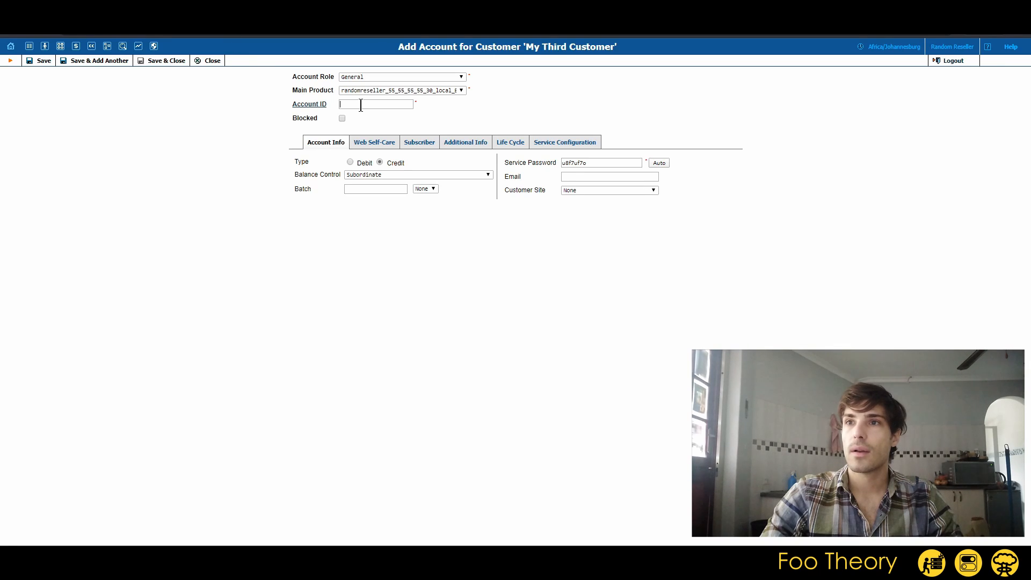
pyautogui.hotkey('ctrl', 'v')
pyautogui.click(44, 62)
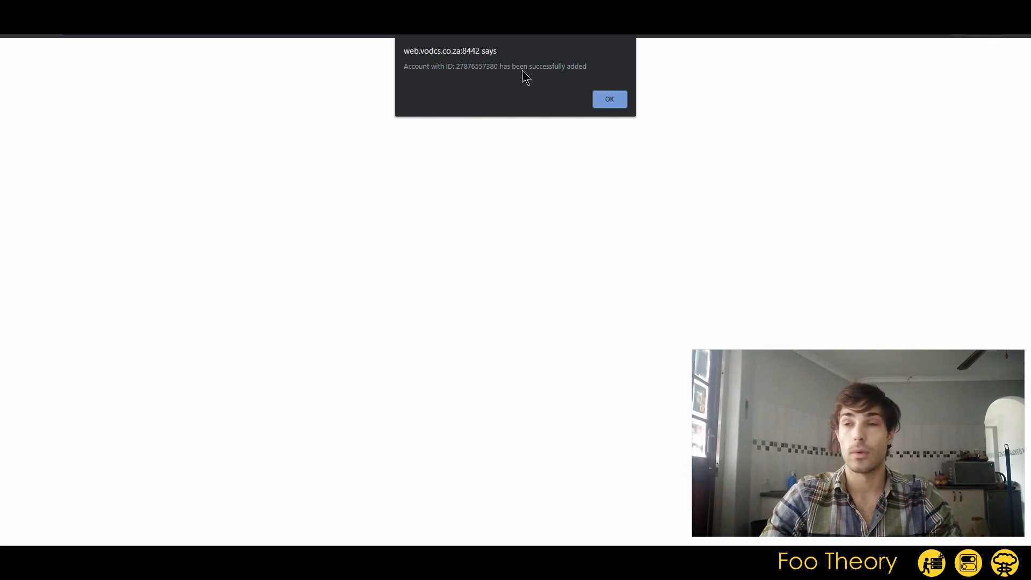
pyautogui.click(612, 100)
pyautogui.hotkey('ctrl', 'Tab')
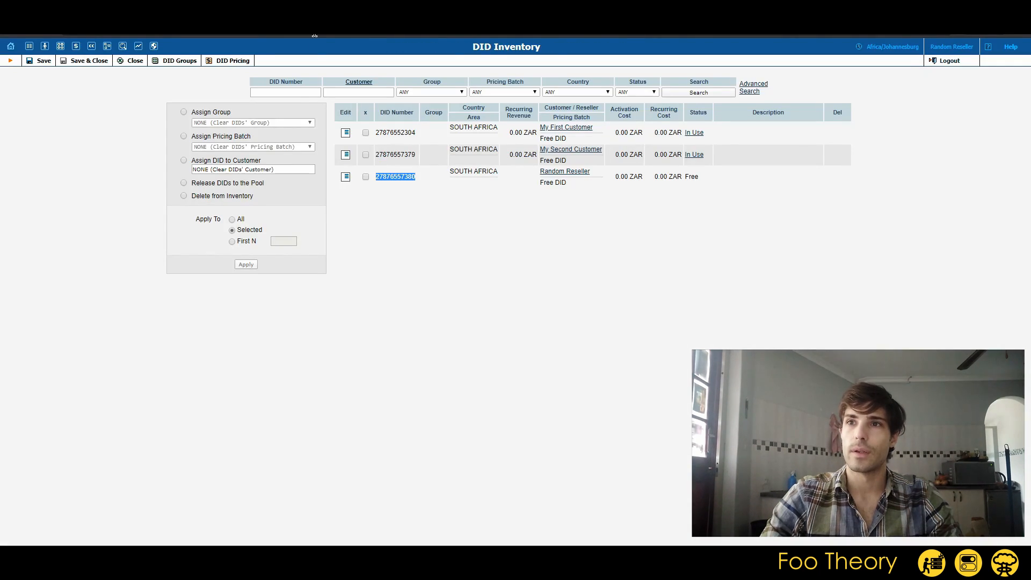
pyautogui.click(710, 92)
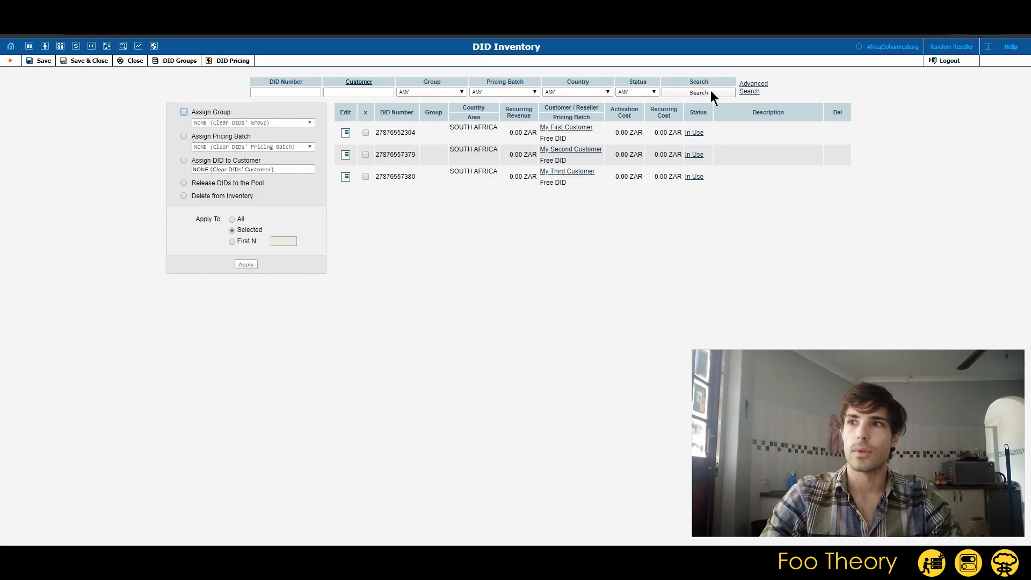
pyautogui.doubleClick(396, 176)
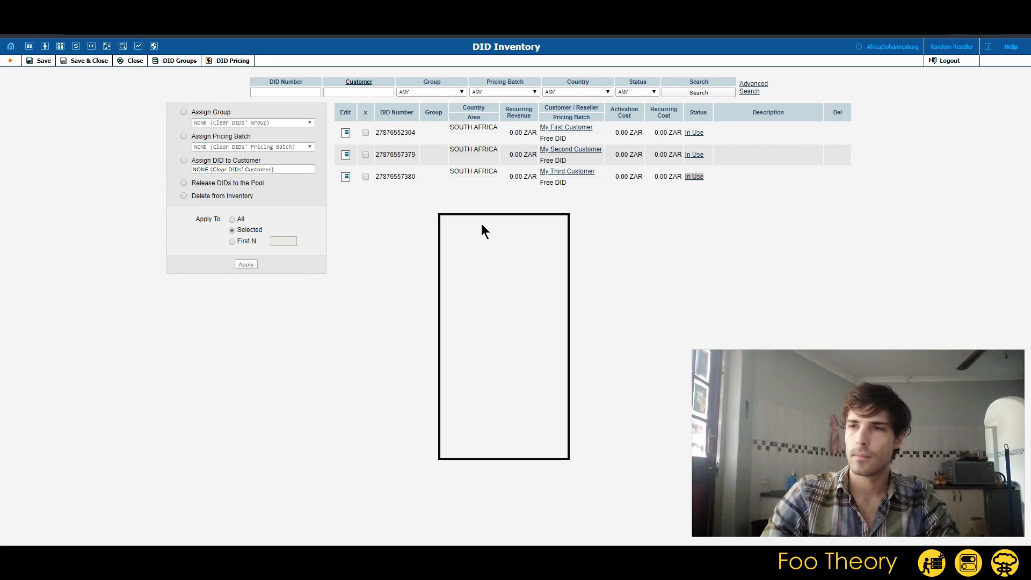
pyautogui.moveTo(481, 224); pyautogui.dragTo(482, 223)
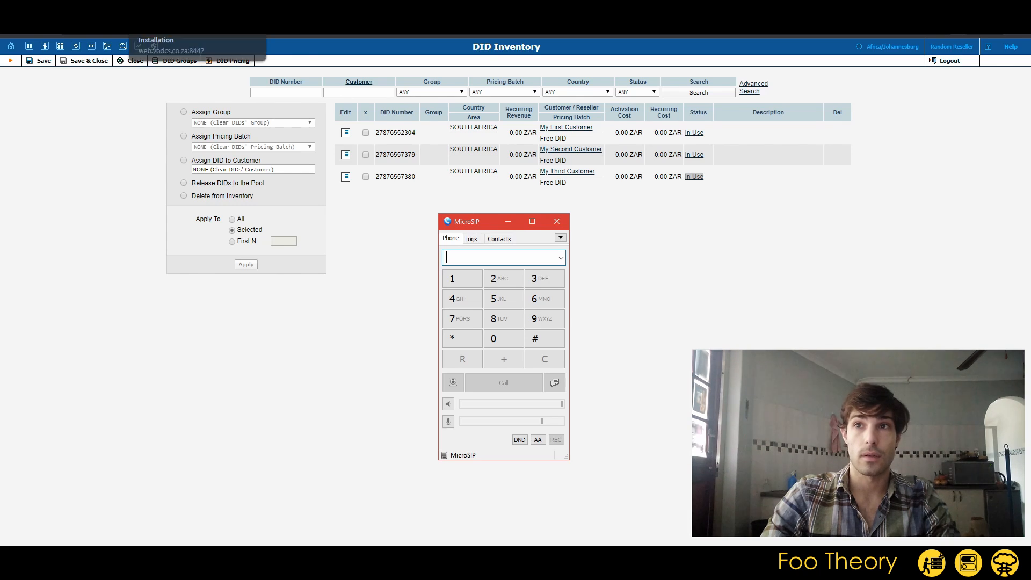
pyautogui.click(161, 29)
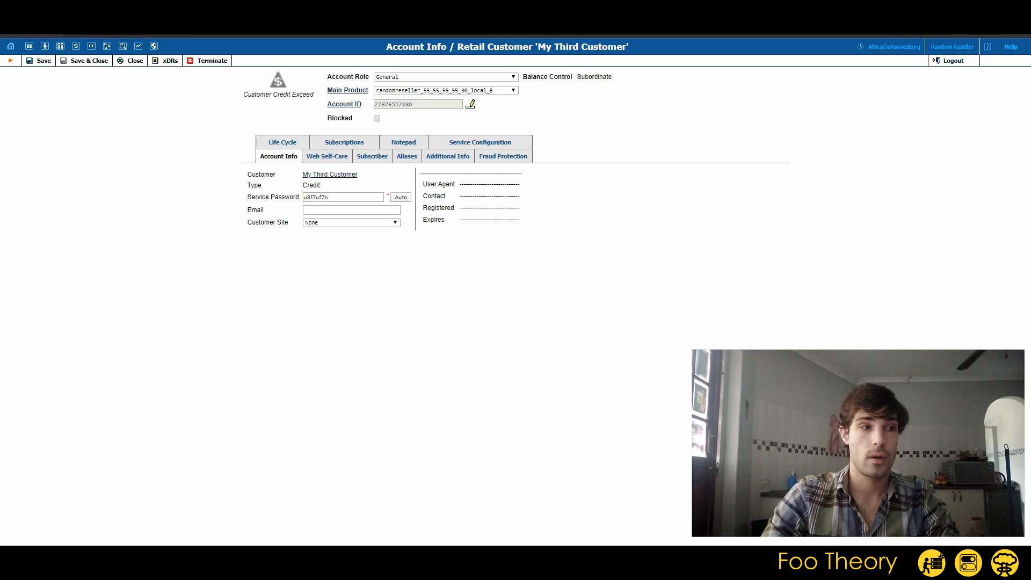
pyautogui.doubleClick(404, 105)
pyautogui.hotkey('ctrl', 'c')
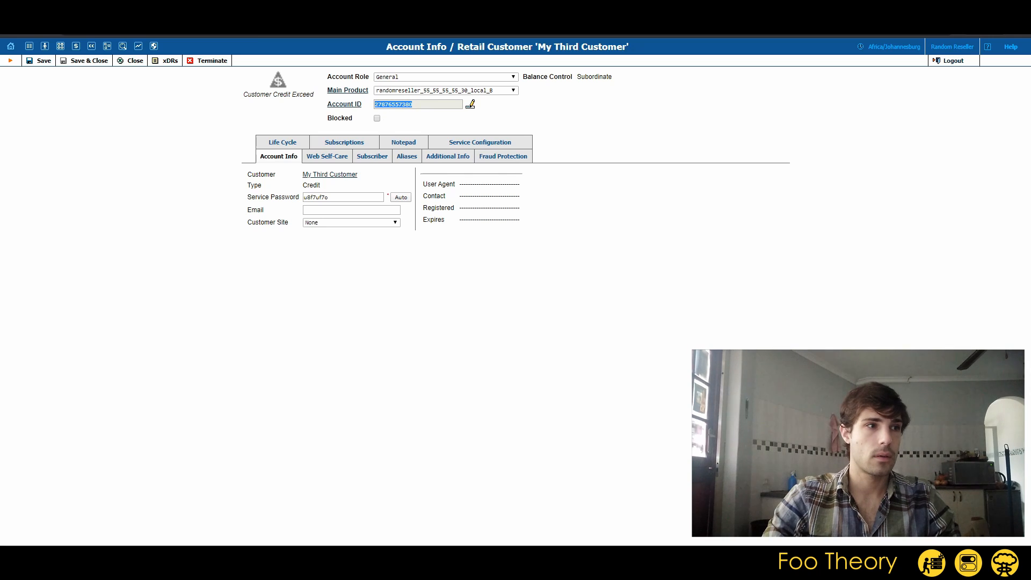
pyautogui.hotkey('alt', 'Tab')
pyautogui.click(560, 238)
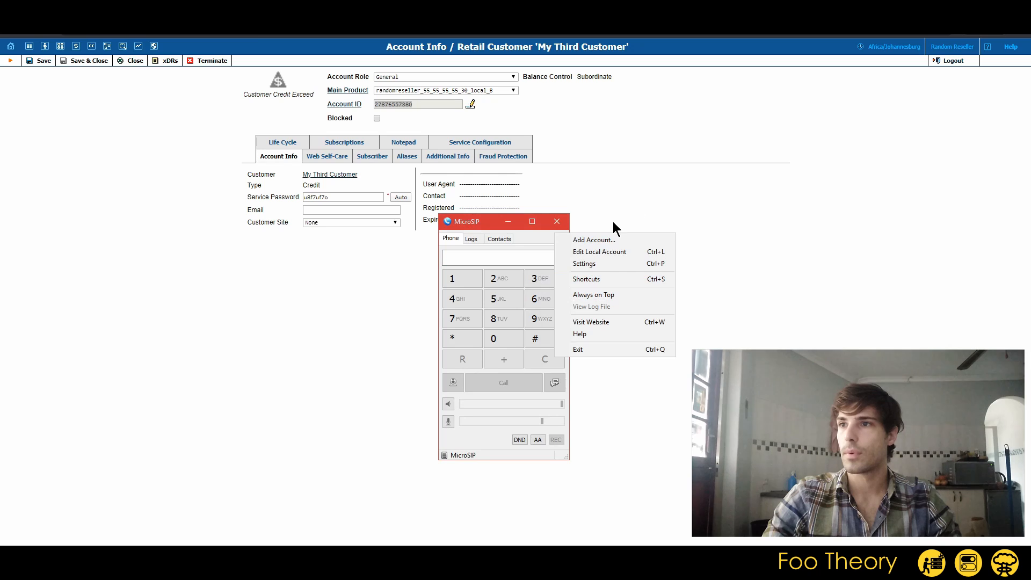
pyautogui.click(595, 240)
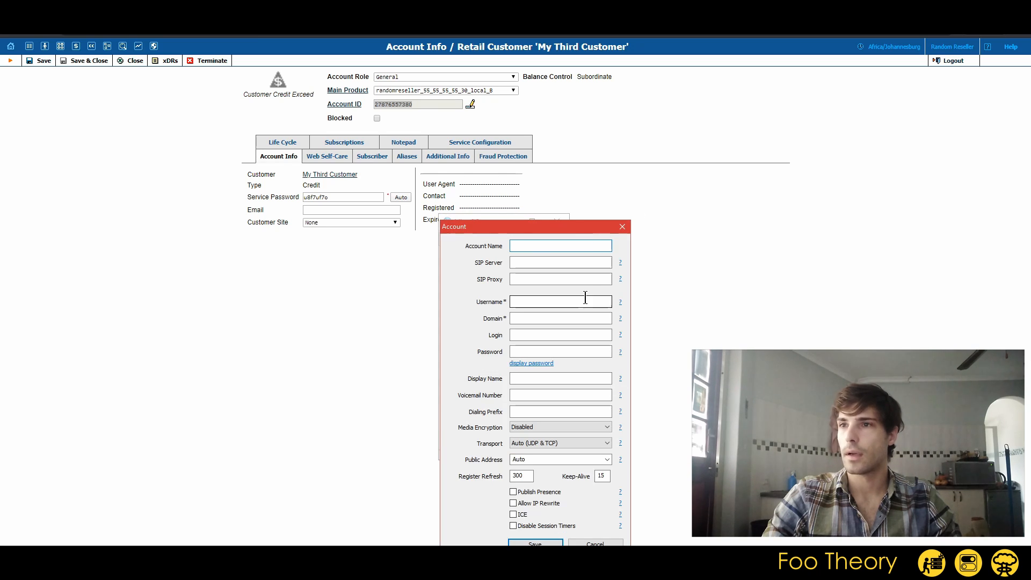
pyautogui.hotkey('ctrl', 'v')
pyautogui.click(524, 301)
pyautogui.hotkey('ctrl', 'v')
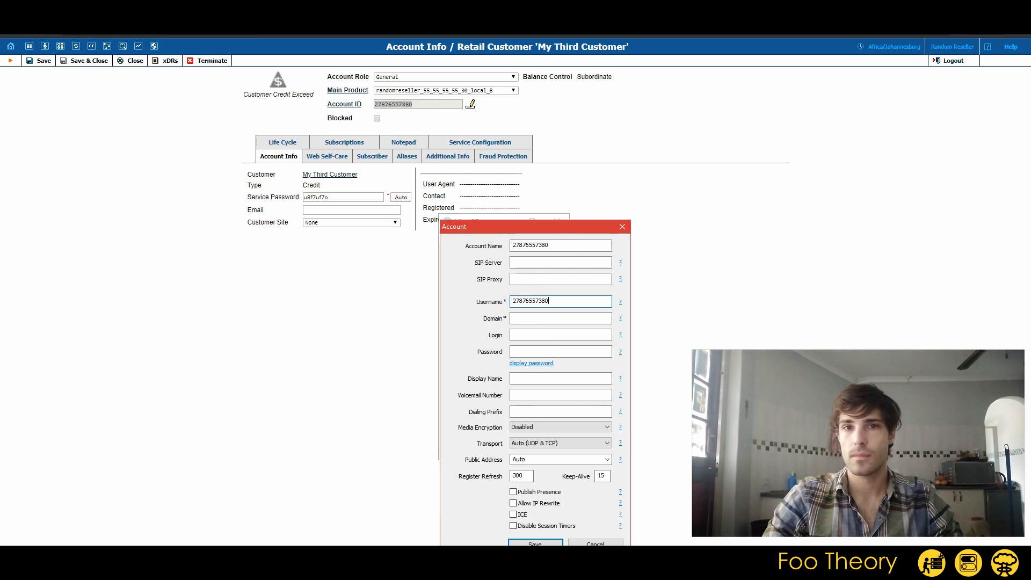
# Copy the account's service password from PortaBilling into MicroSIP's Password field
pyautogui.moveTo(569, 228); pyautogui.dragTo(728, 181)
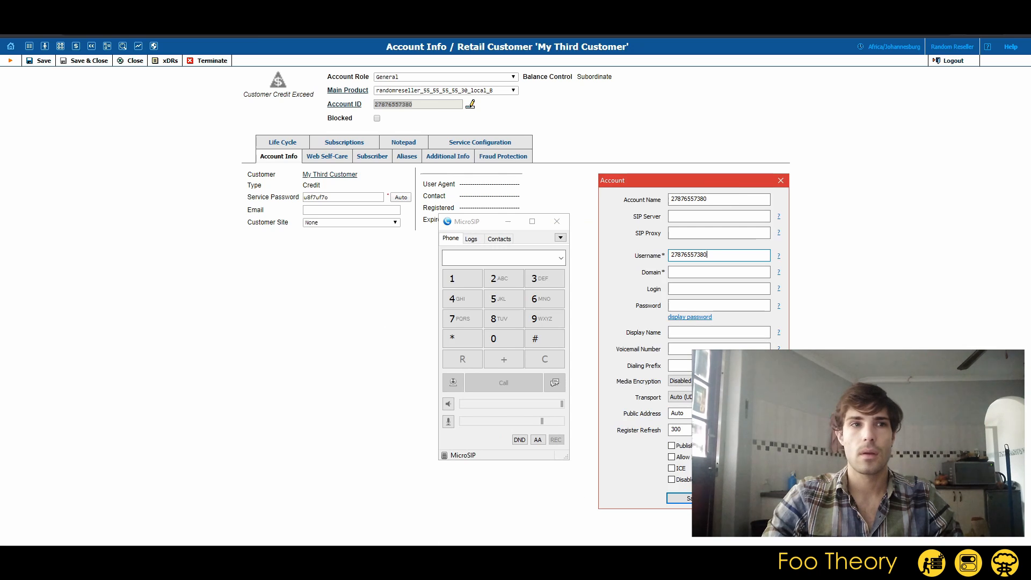
pyautogui.click(319, 197)
pyautogui.doubleClick(319, 196)
pyautogui.hotkey('ctrl', 'c')
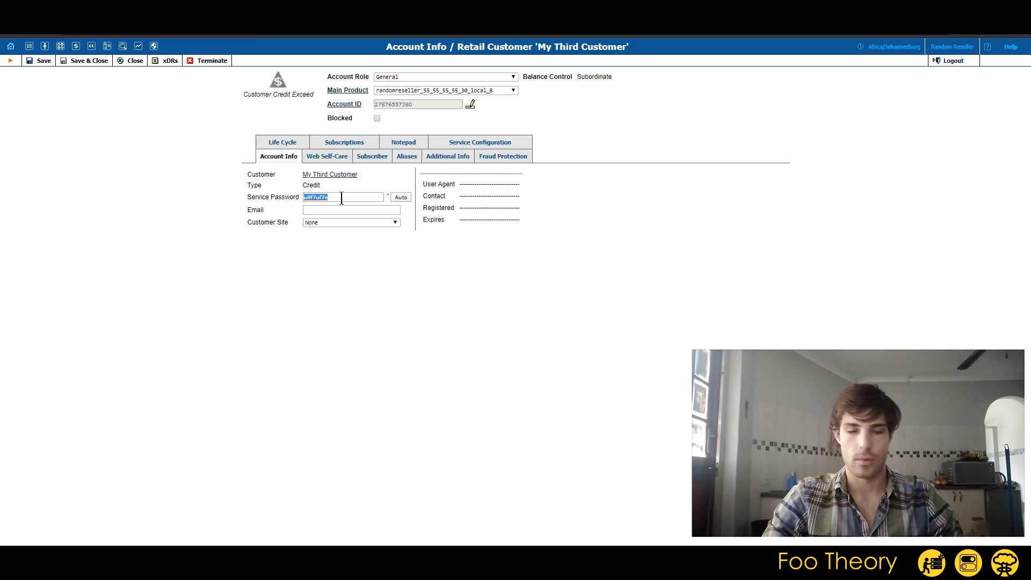
pyautogui.hotkey('alt', 'Tab')
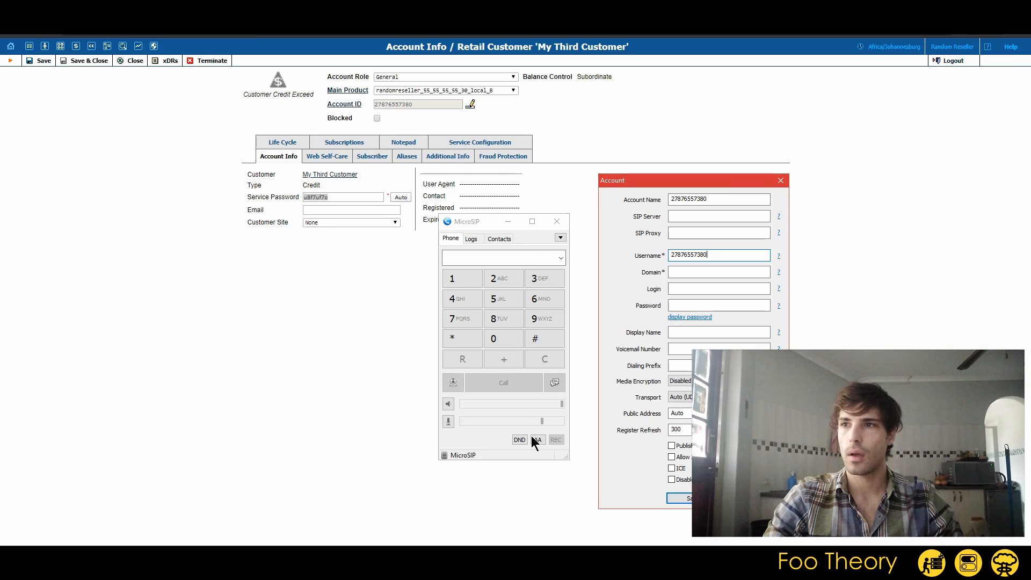
pyautogui.click(686, 288)
pyautogui.hotkey('ctrl', 'v')
pyautogui.hotkey('ctrl', 'z')
pyautogui.press('Tab')
pyautogui.hotkey('ctrl', 'v')
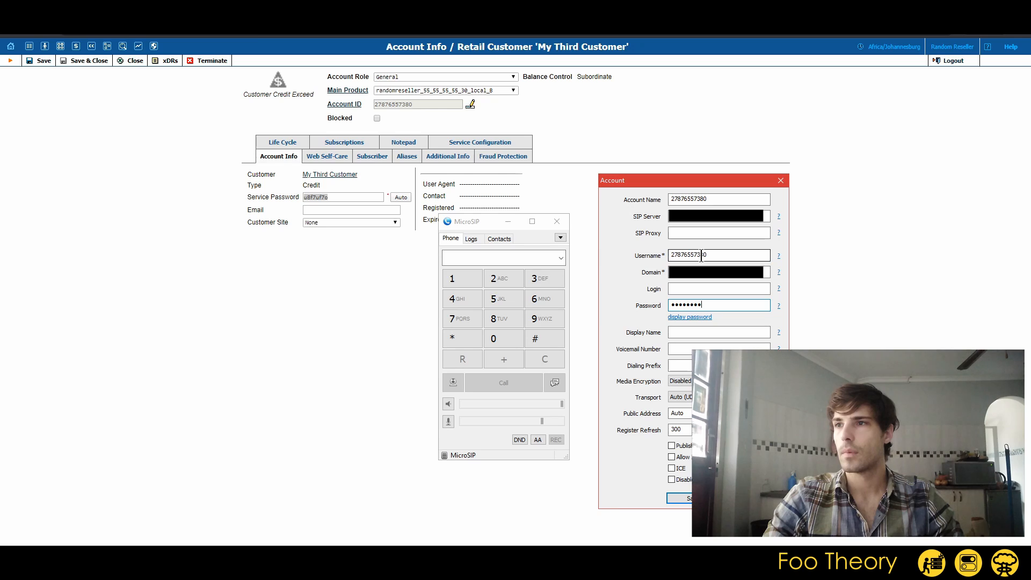
pyautogui.doubleClick(701, 255)
pyautogui.hotkey('ctrl', 'c')
pyautogui.click(693, 289)
pyautogui.hotkey('ctrl', 'v')
pyautogui.click(679, 269)
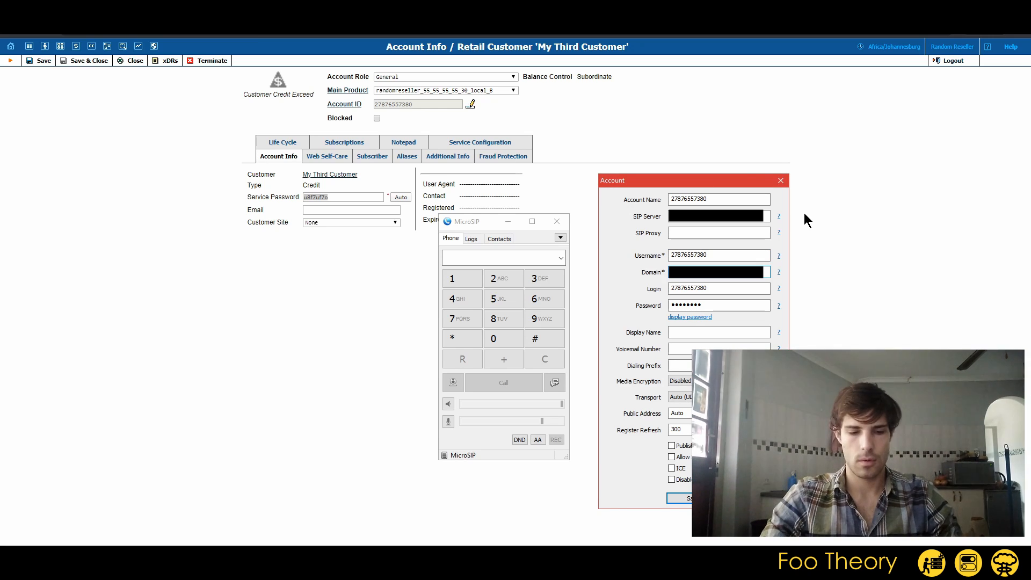
pyautogui.click(684, 214)
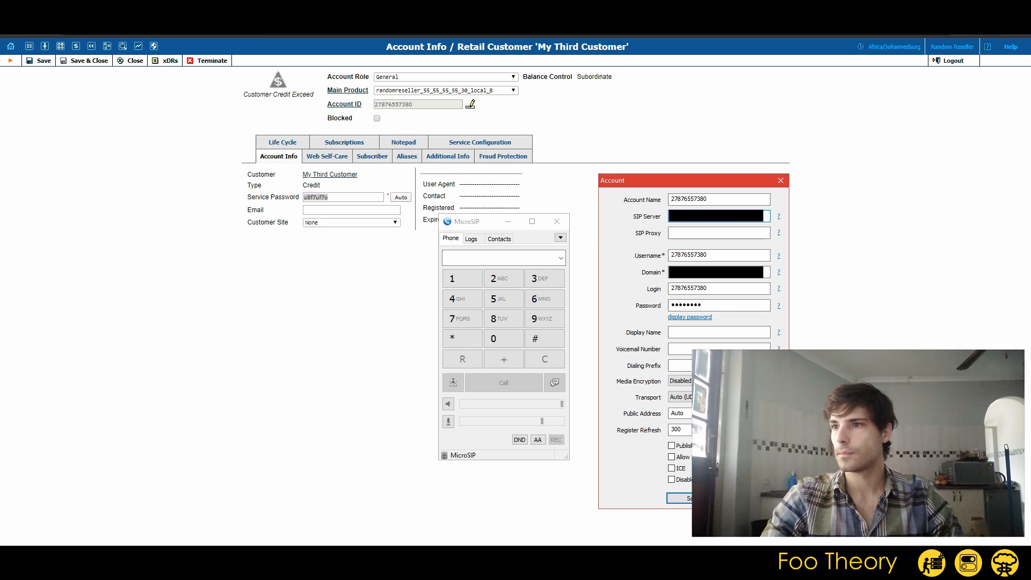
pyautogui.click(689, 498)
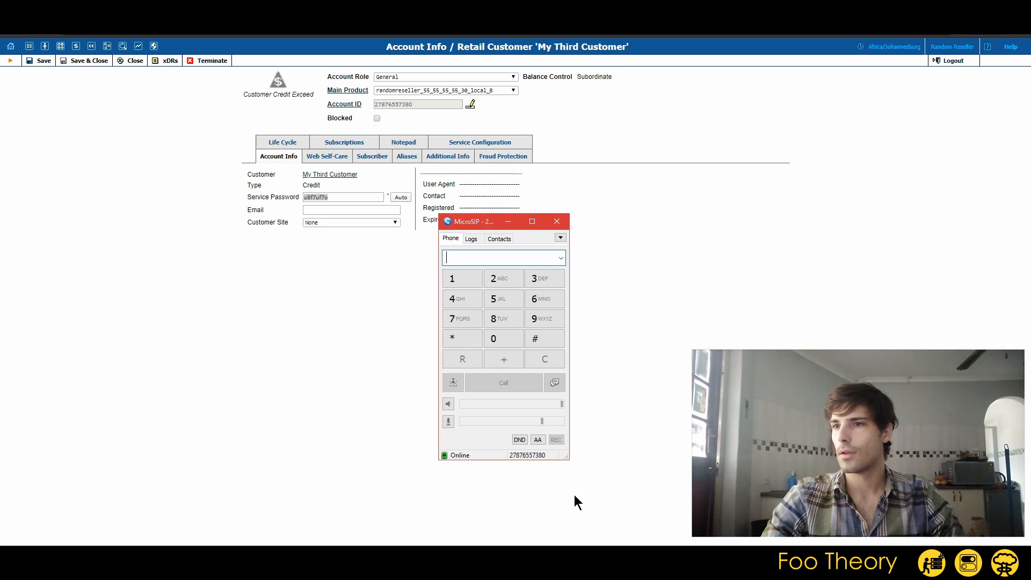
pyautogui.click(445, 457)
pyautogui.click(463, 487)
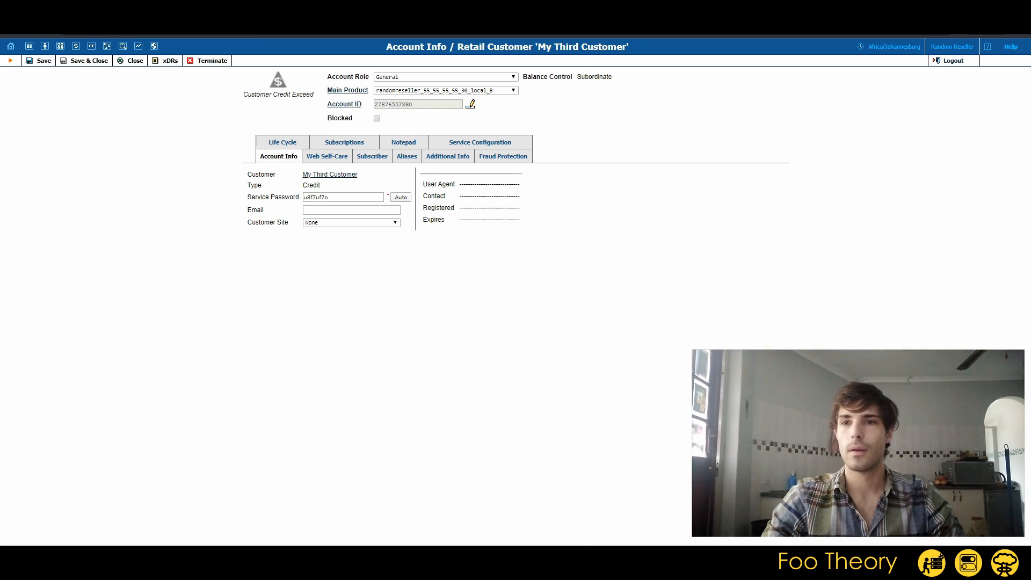
pyautogui.hotkey('alt', 'Tab')
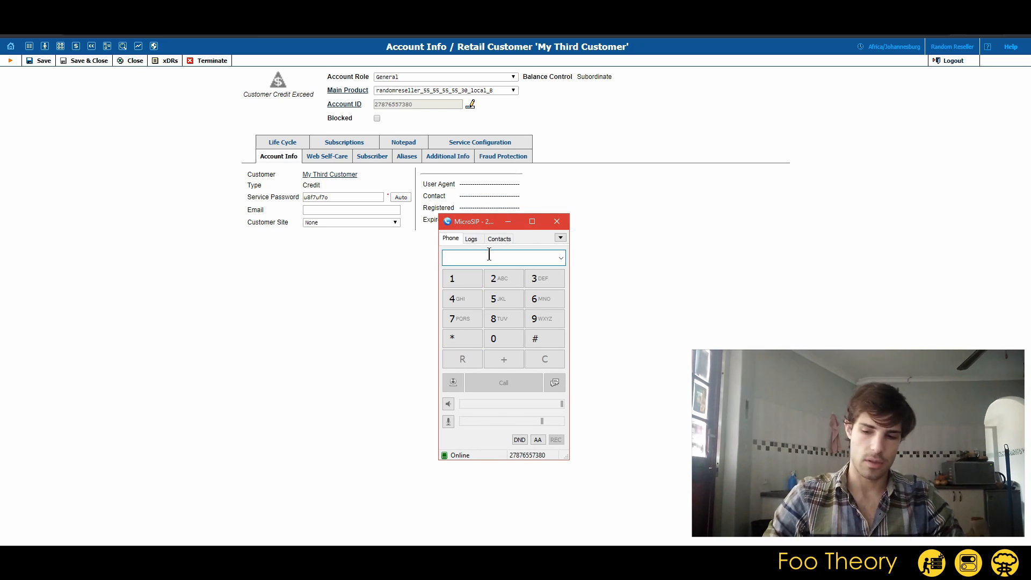
pyautogui.write('021')
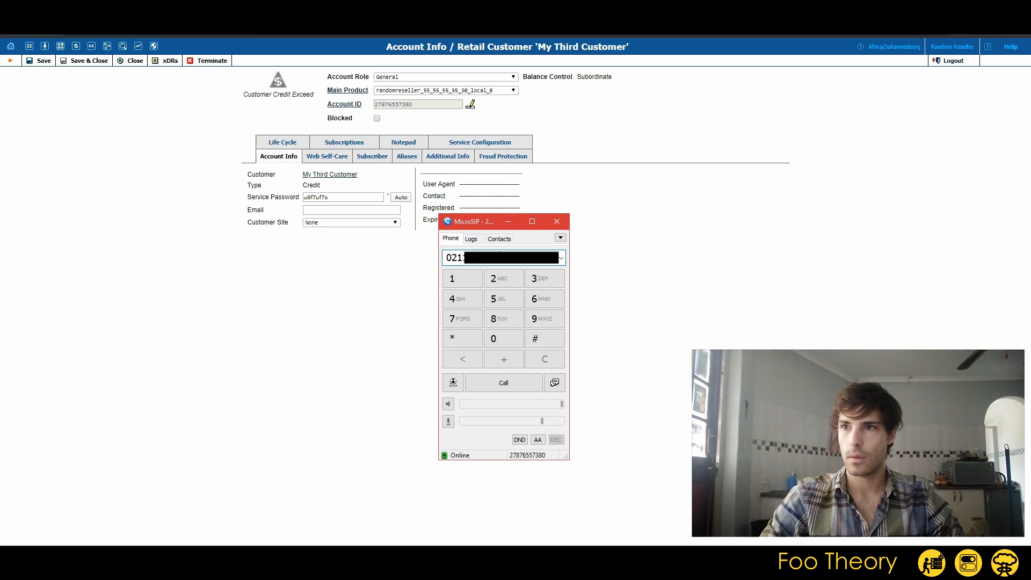
pyautogui.press('Return')
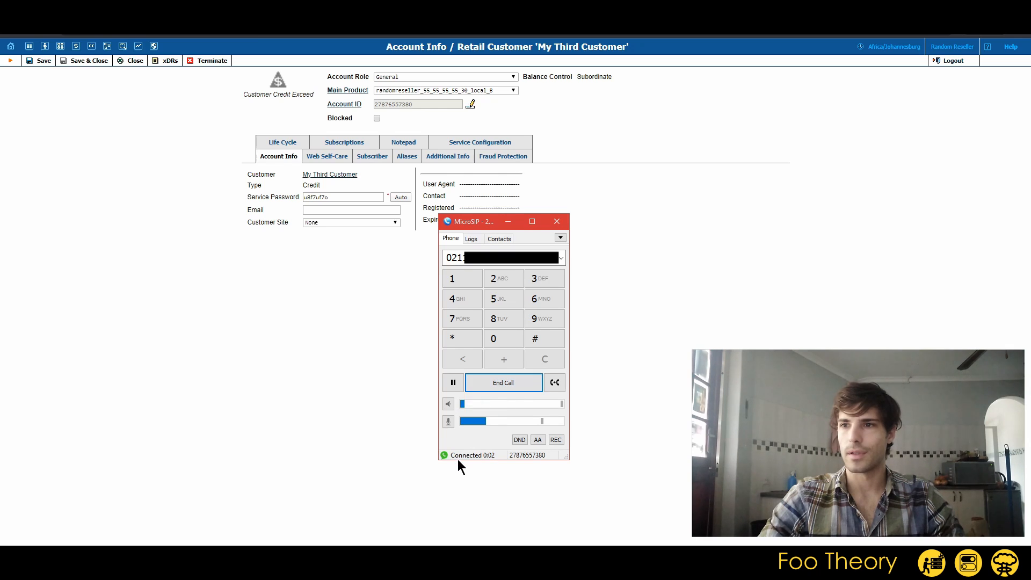
pyautogui.click(504, 382)
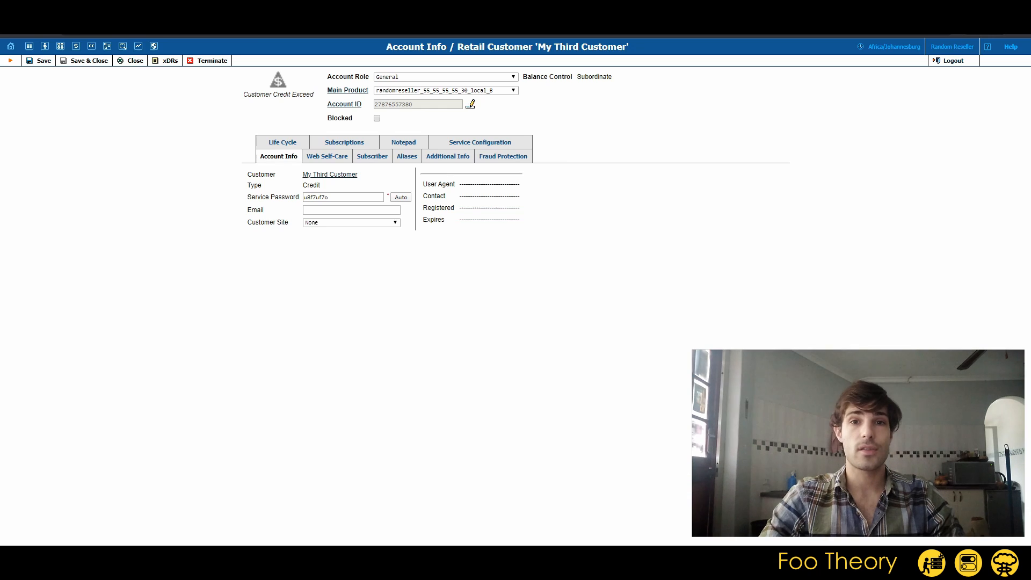